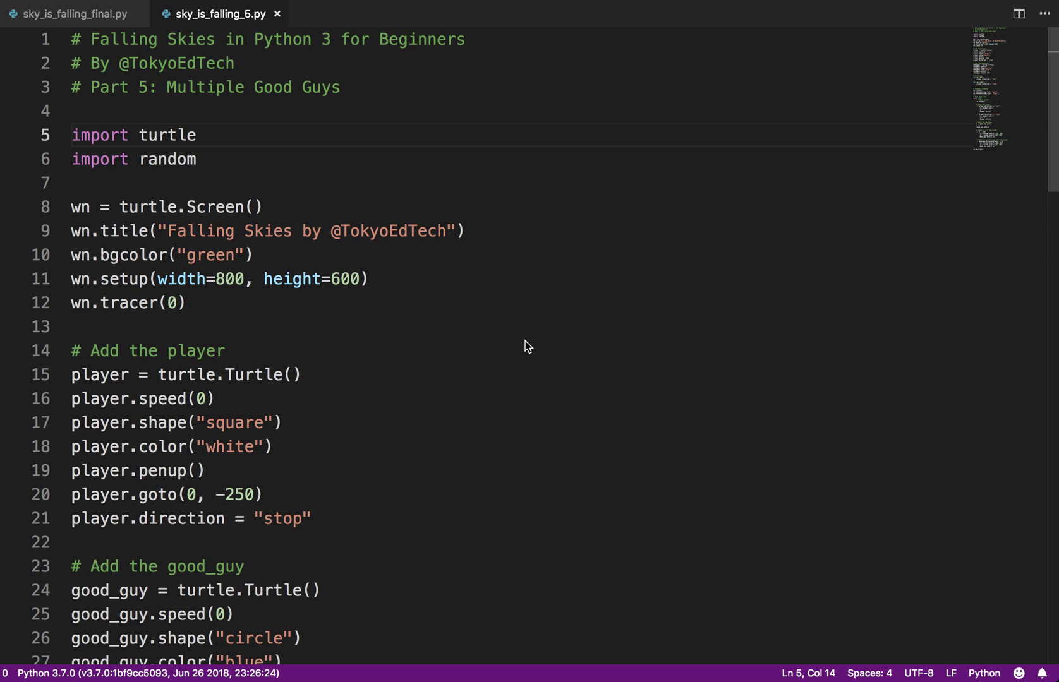
# Step: Run the Falling Skies script in the terminal and steer the white player left and right
pyautogui.rightClick(505, 308)
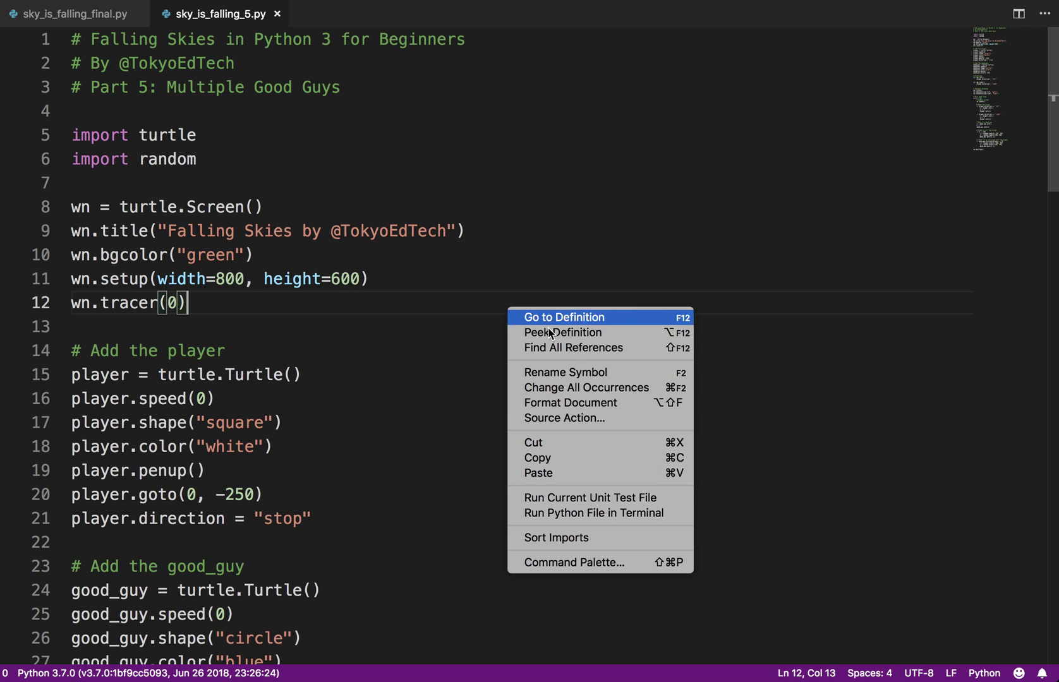
pyautogui.click(598, 513)
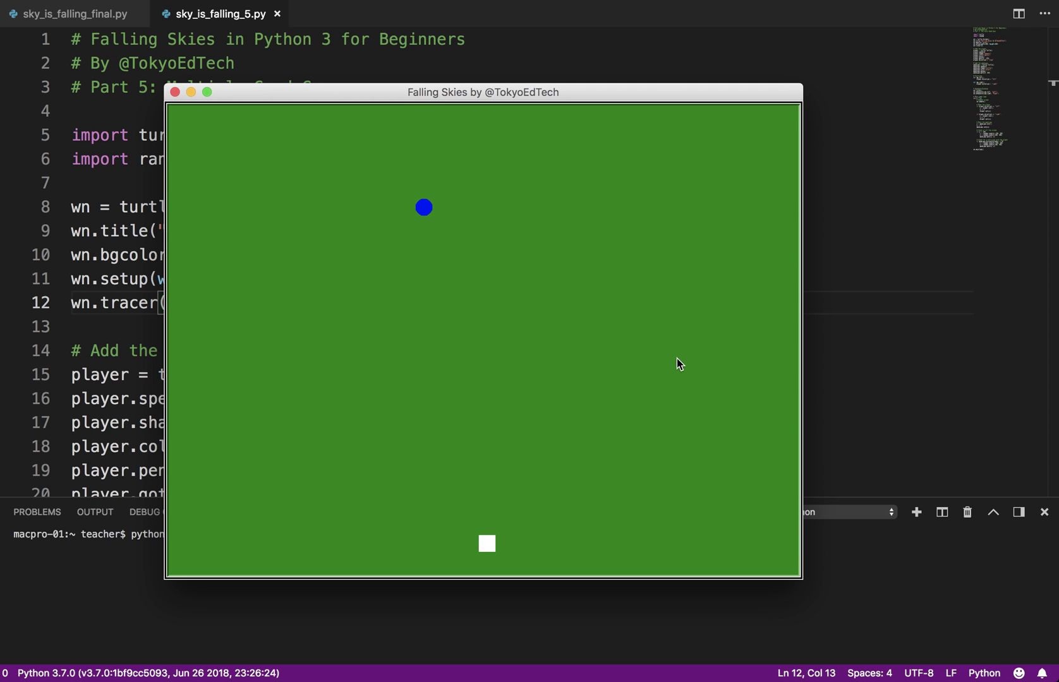
pyautogui.press('Left')
pyautogui.press('Right')
pyautogui.press('Left')
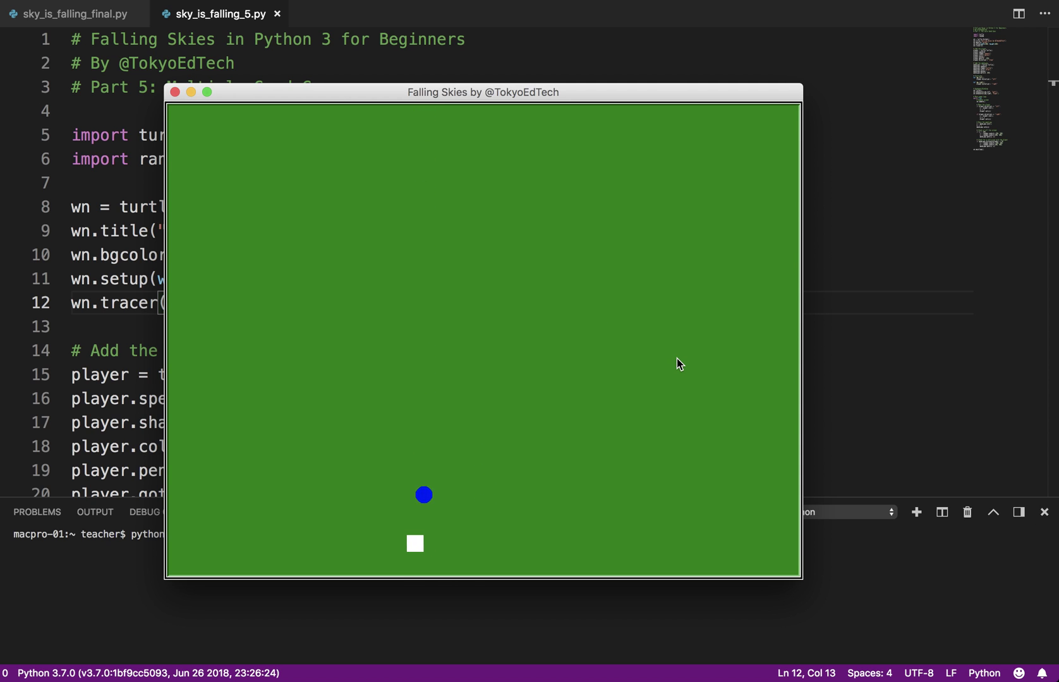
pyautogui.press('Left')
pyautogui.press('Right')
pyautogui.press('Right')
pyautogui.press('Right')
pyautogui.press('Left')
pyautogui.press('Left')
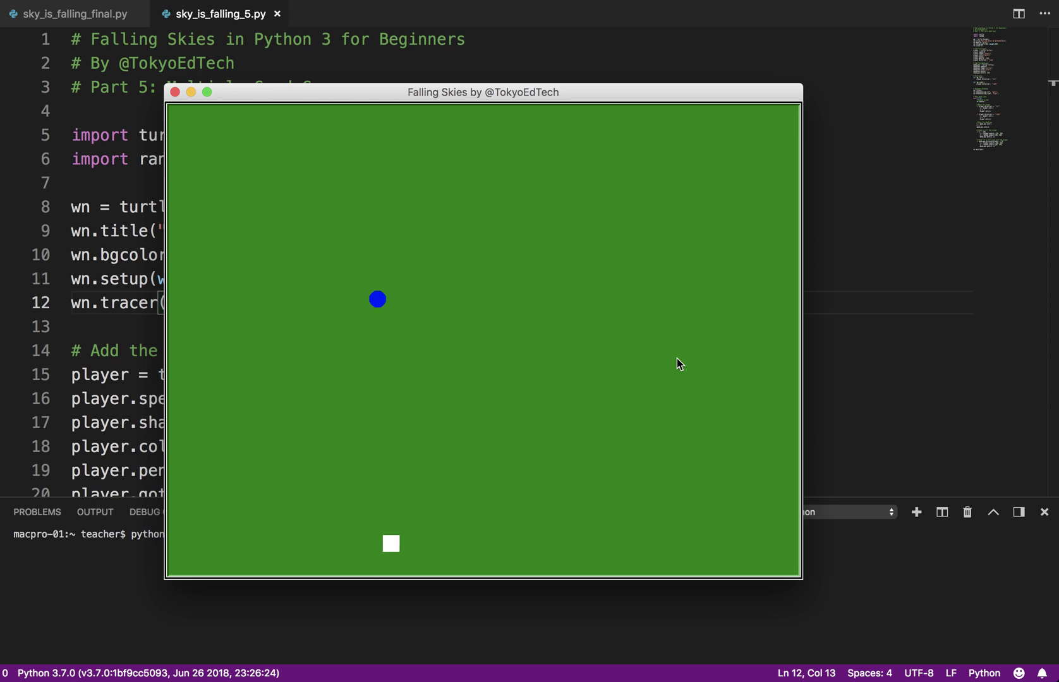
pyautogui.press('Left')
# Step: Keep moving the player right and left, then close the game window
pyautogui.press('Right')
pyautogui.press('Right')
pyautogui.press('Right')
pyautogui.press('Right')
pyautogui.press('Right')
pyautogui.press('Right')
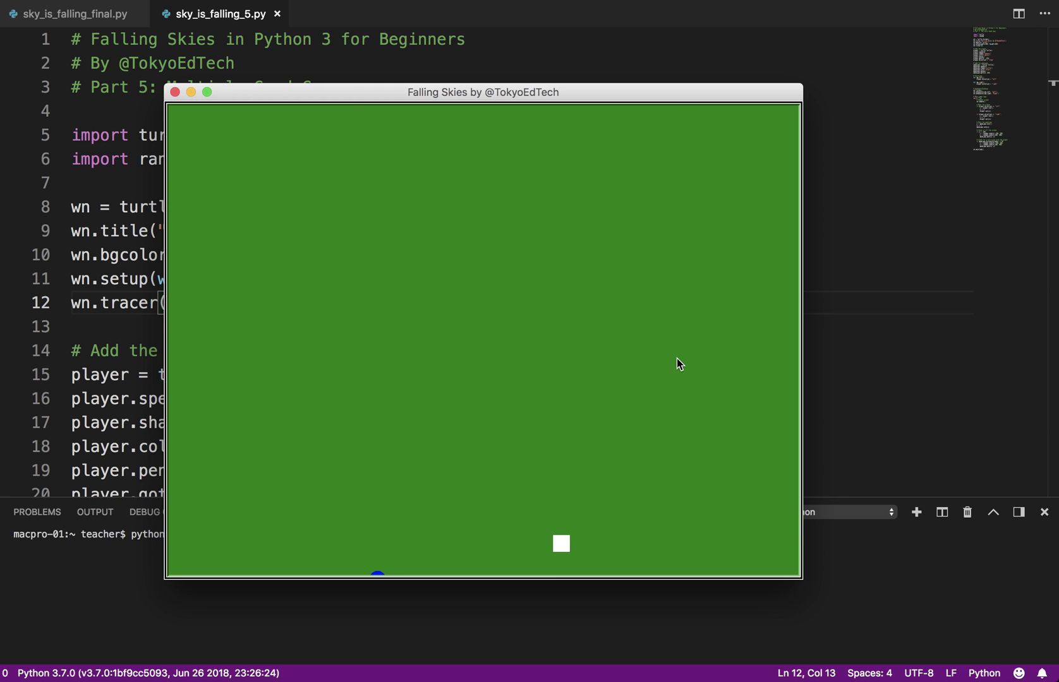
pyautogui.press('Right')
pyautogui.press('Right')
pyautogui.press('Right')
pyautogui.press('Left')
pyautogui.press('Left')
pyautogui.press('Left')
pyautogui.press('Left')
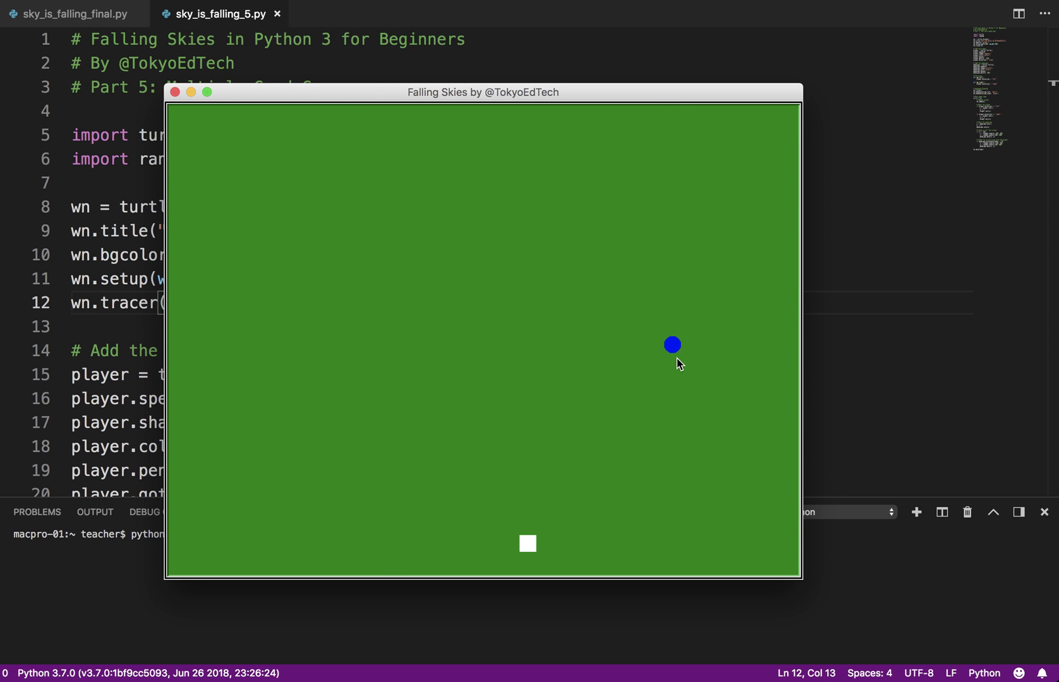
pyautogui.press('Left')
pyautogui.press('Left')
pyautogui.press('Right')
pyautogui.press('Right')
pyautogui.press('Right')
pyautogui.press('Right')
pyautogui.press('Right')
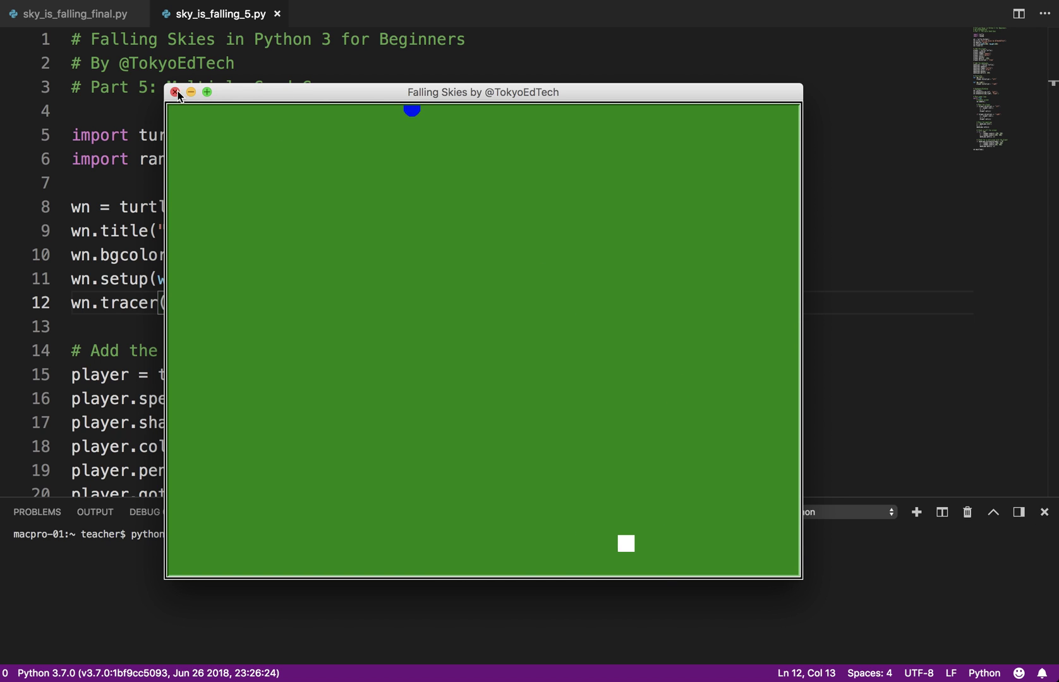
pyautogui.press('Right')
pyautogui.click(174, 92)
# Step: Insert a blank line after player.direction = "stop" on line 22, before the good_guy code
pyautogui.click(222, 324)
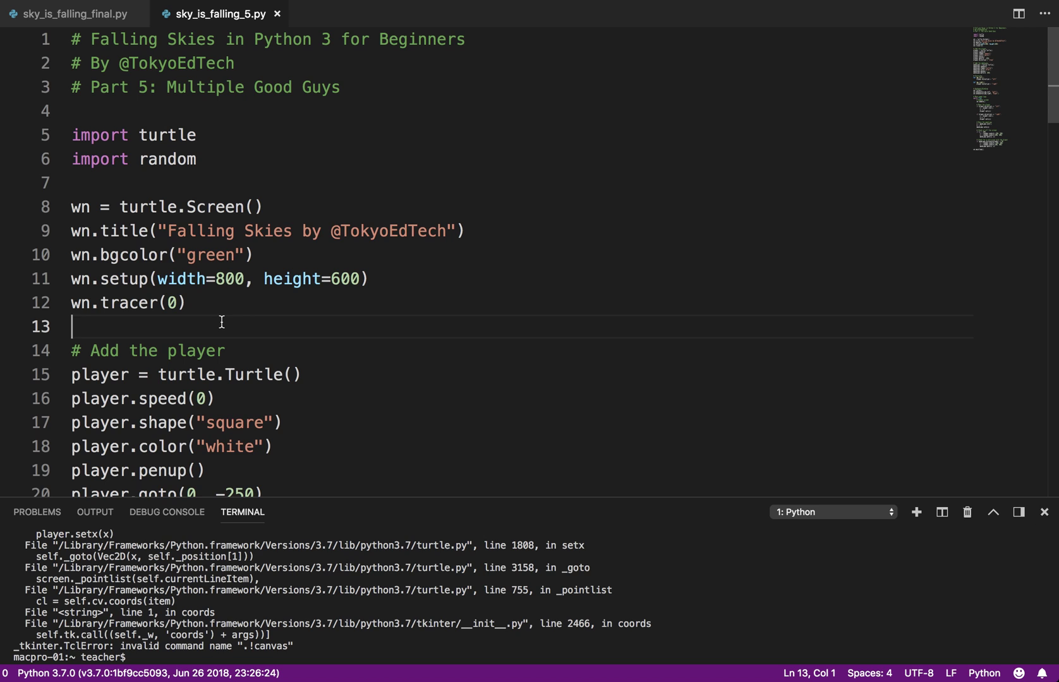
pyautogui.scroll(-2, 274, 258)
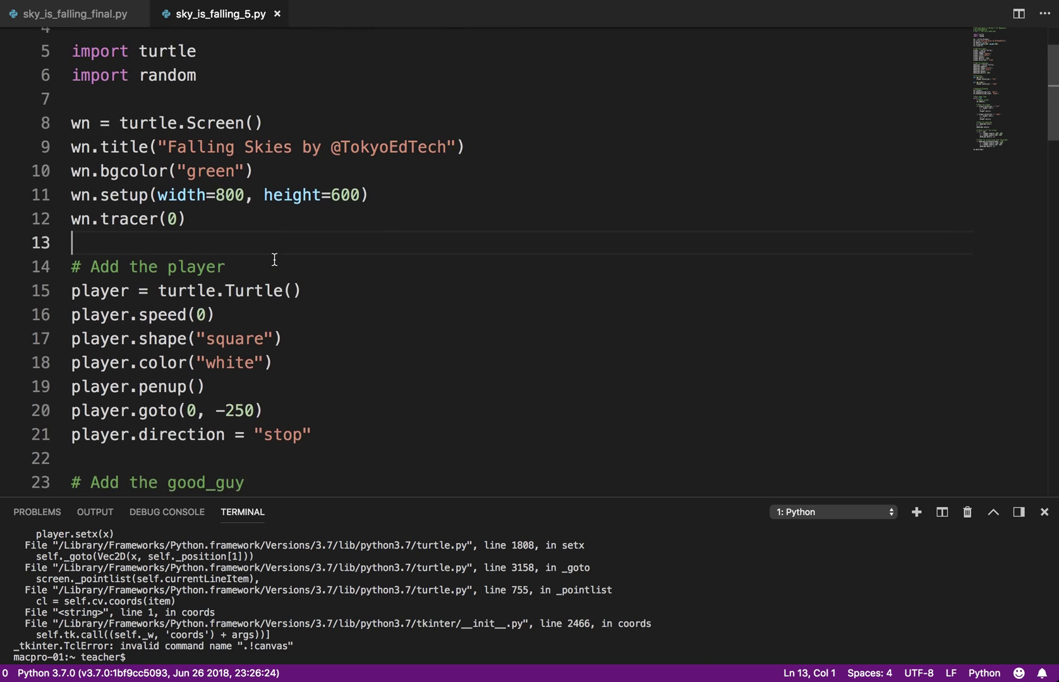
pyautogui.scroll(-3, 273, 259)
pyautogui.scroll(-1, 273, 260)
pyautogui.click(130, 230)
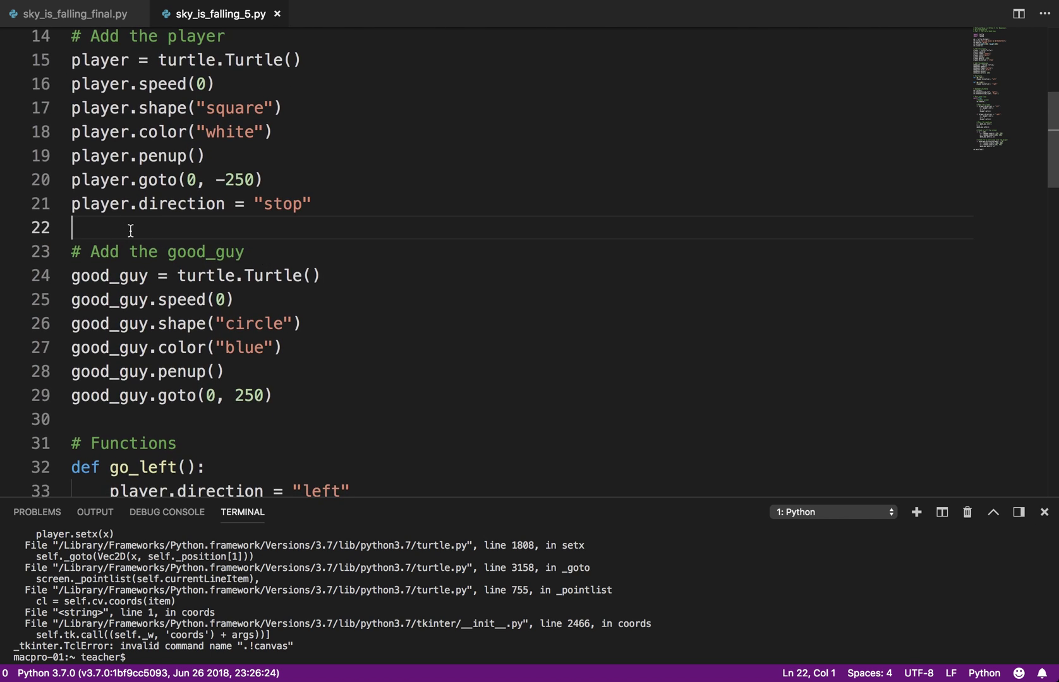
pyautogui.press('Return')
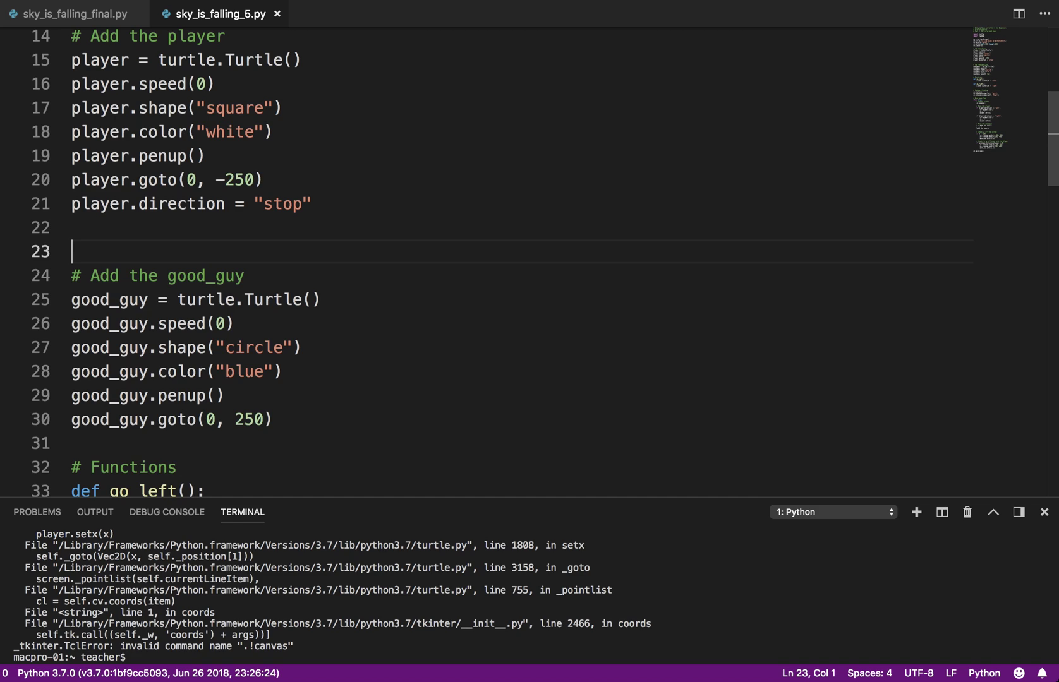
pyautogui.press('Up')
pyautogui.press('Down')
pyautogui.write('# Cr')
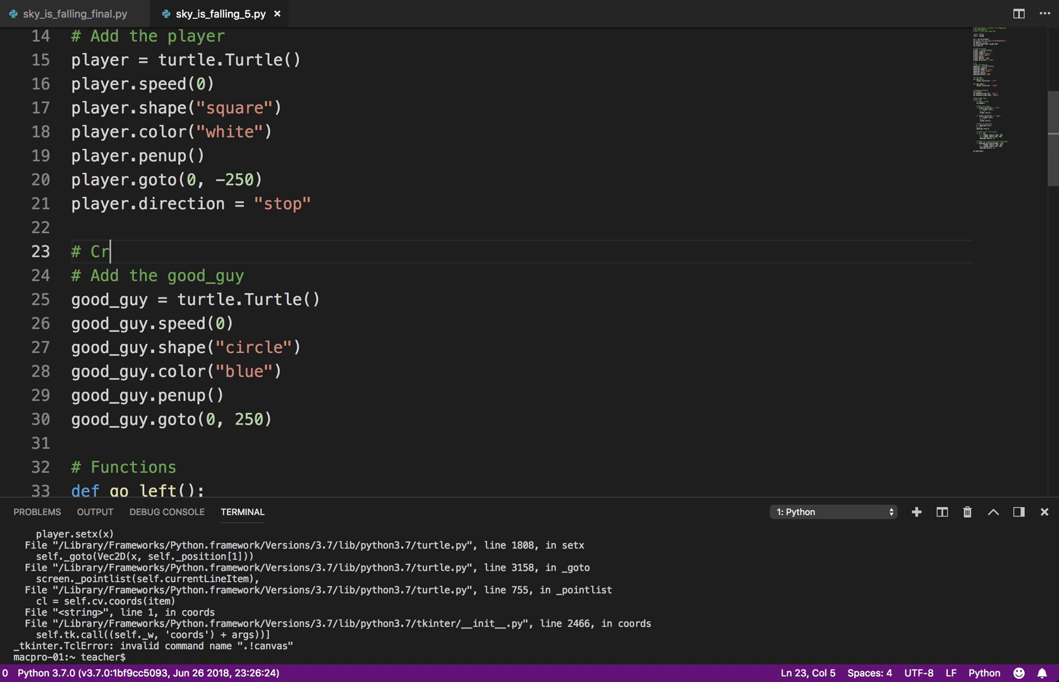
pyautogui.write('eate a list of good')
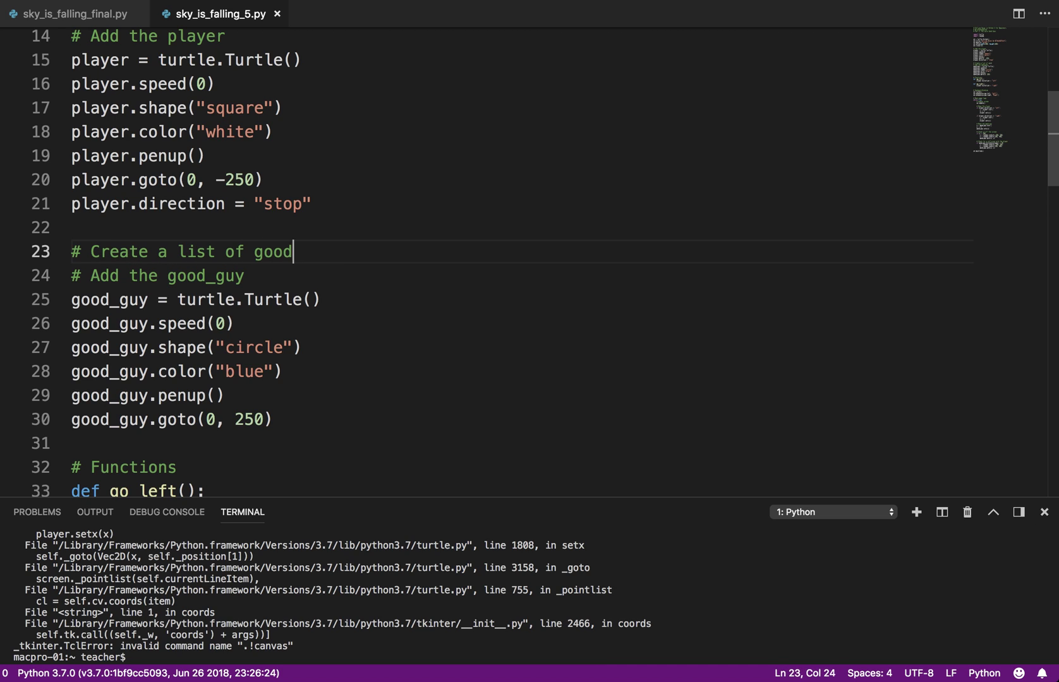
pyautogui.write(' guys')
# Step: Write '# Create a list of good guys' and 'good_guys = []', followed by two blank lines
pyautogui.press('Return')
pyautogui.write('g')
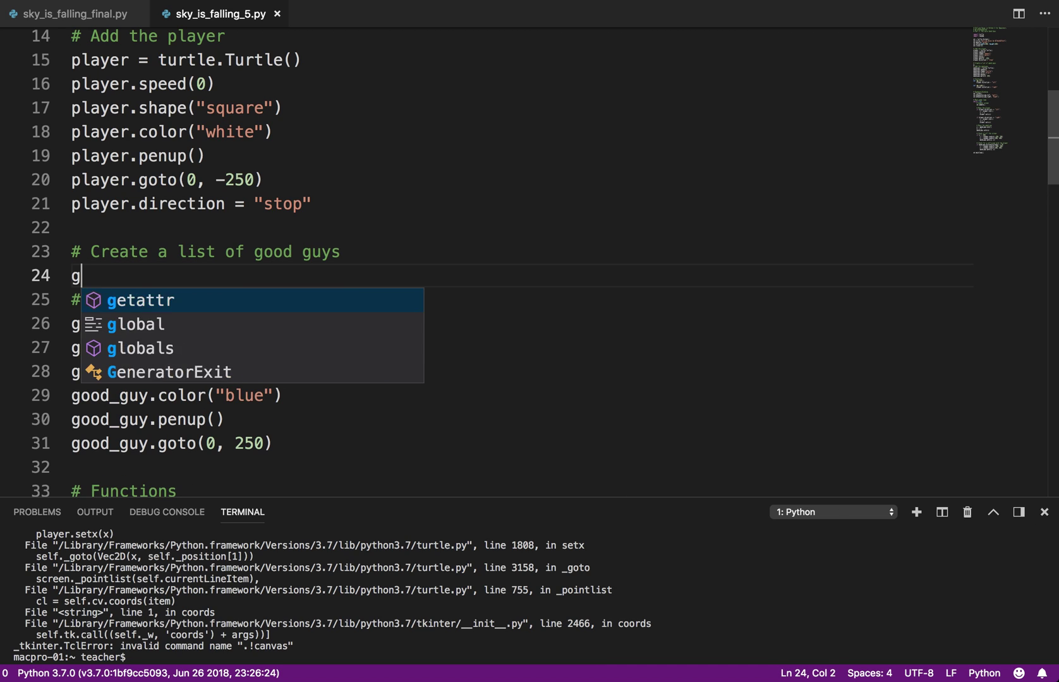
pyautogui.write('ood_guys')
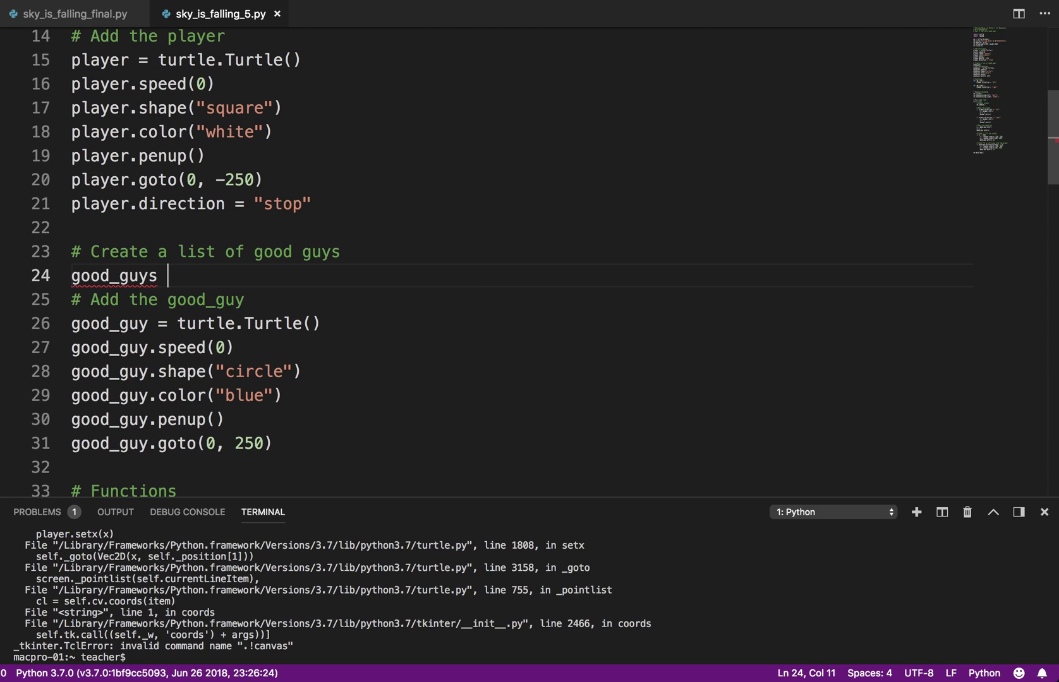
pyautogui.write(' =m')
pyautogui.press('BackSpace')
pyautogui.press('BackSpace')
pyautogui.write('[]')
pyautogui.press('Return')
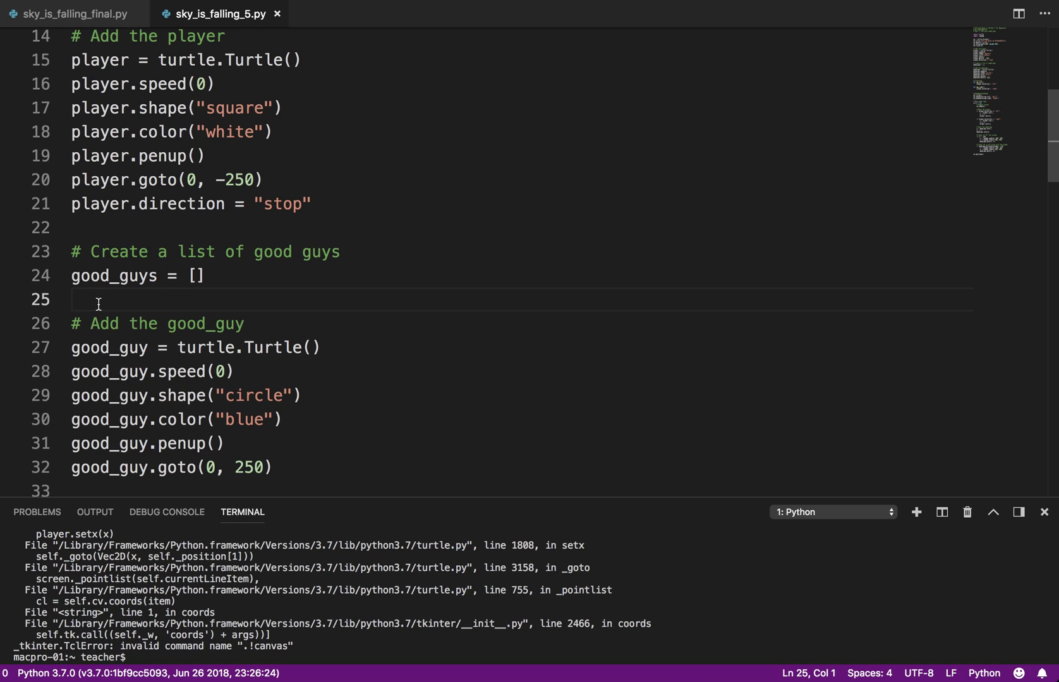
pyautogui.press('Return')
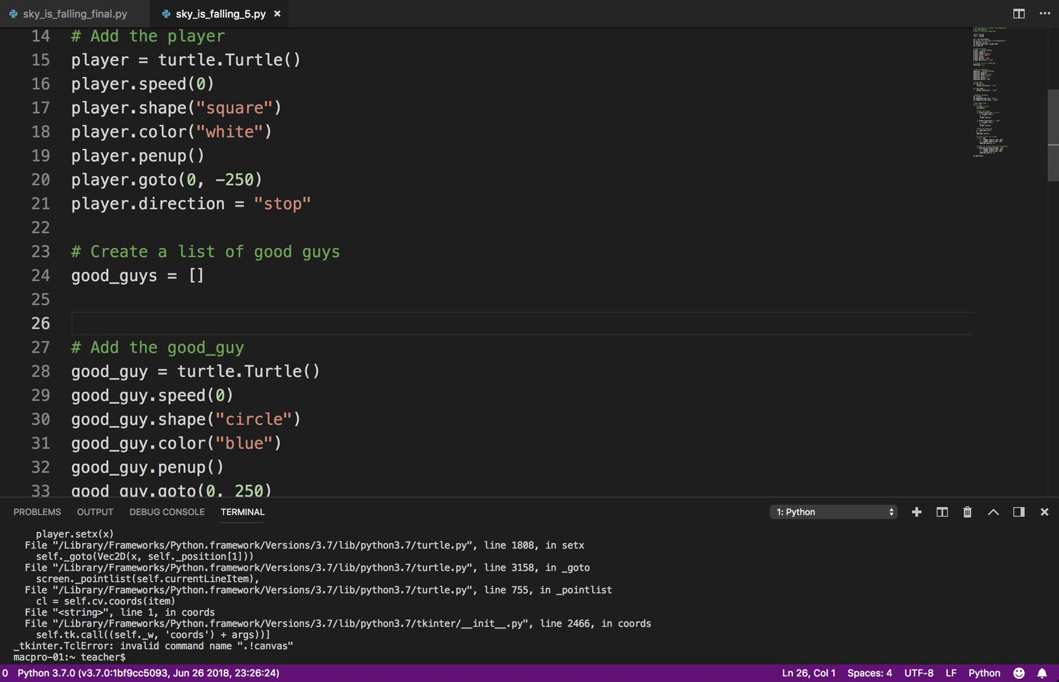
# Step: Add a 'for _ in range(20):' line under the '# Add the good_guys' comment
pyautogui.press('Down')
pyautogui.press('BackSpace')
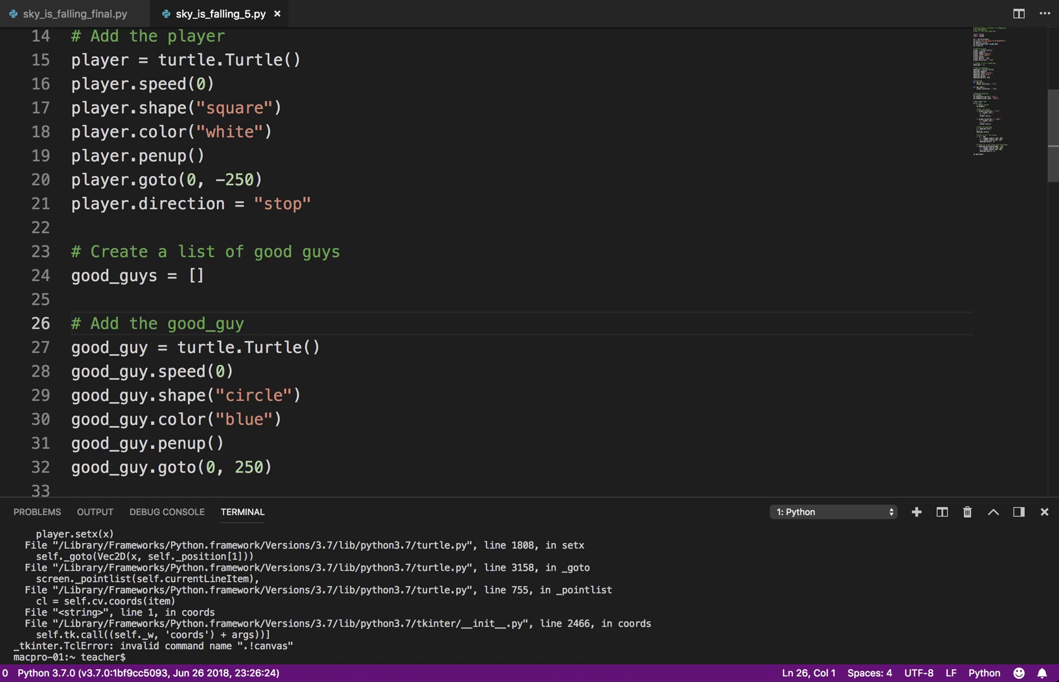
pyautogui.press('End')
pyautogui.write('s')
pyautogui.press('Right')
pyautogui.press('Return')
pyautogui.press('Up')
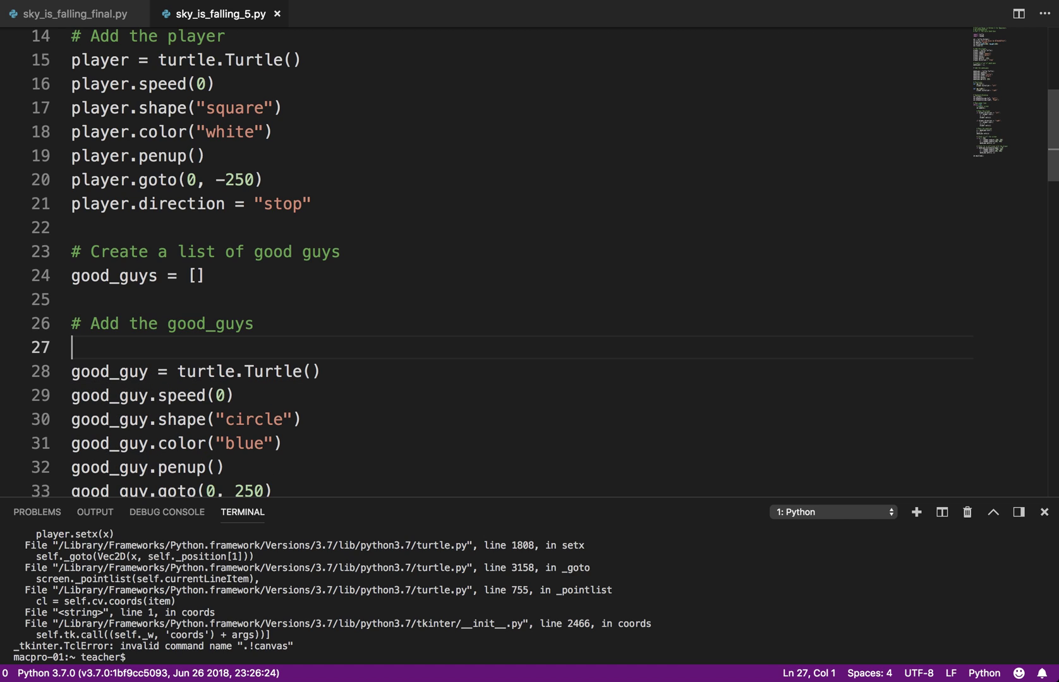
pyautogui.write('for ')
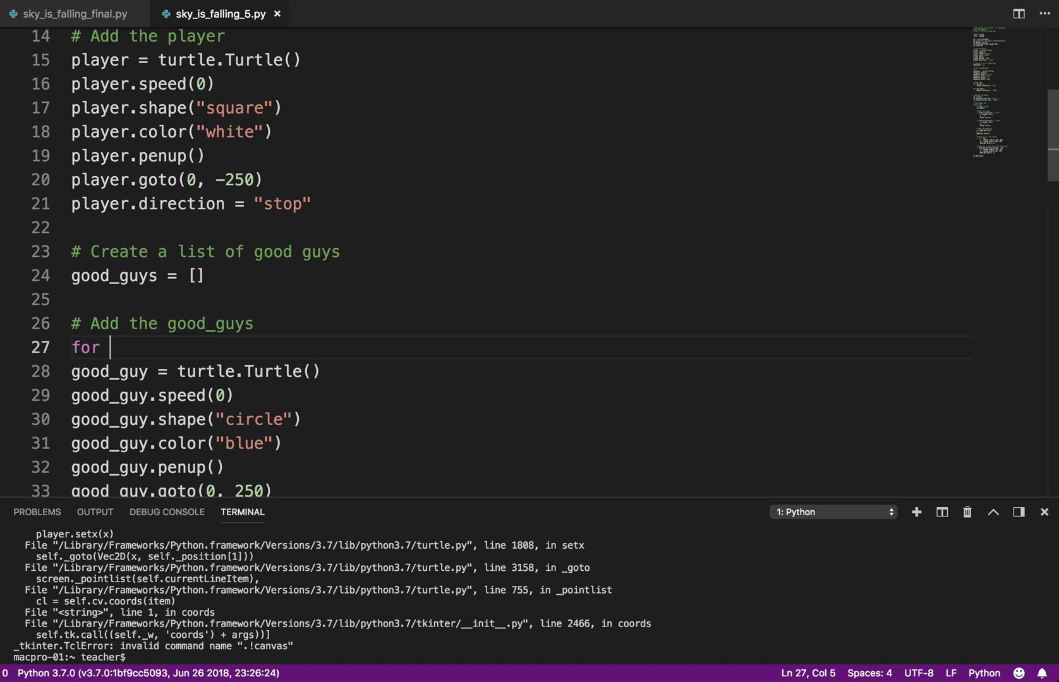
pyautogui.write('_')
pyautogui.press('Escape')
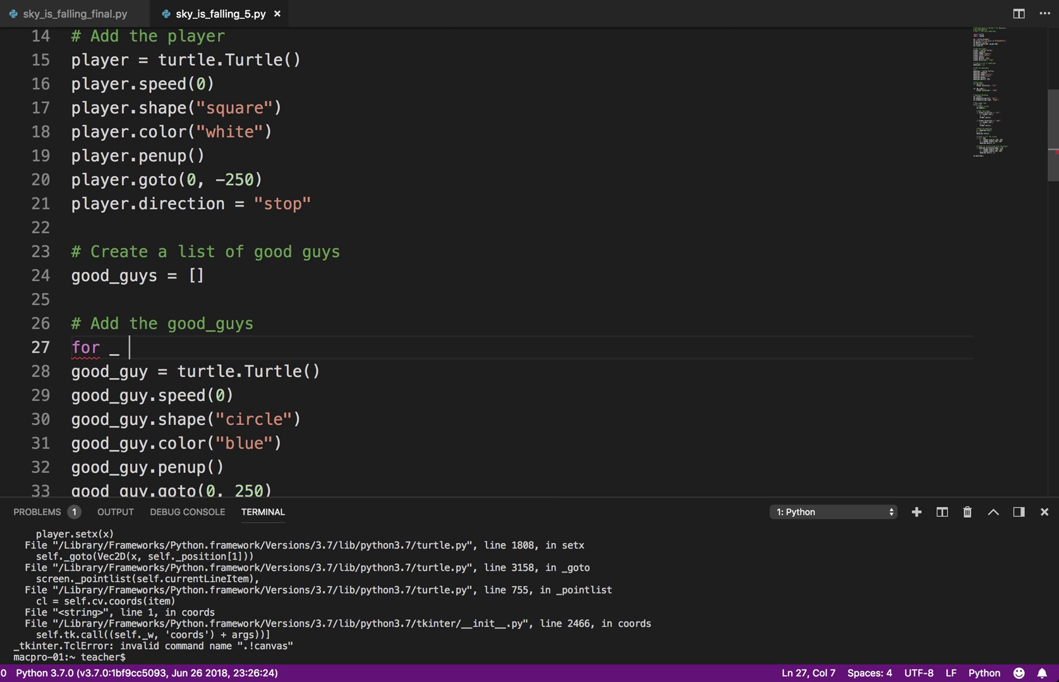
pyautogui.press('BackSpace')
pyautogui.write('x')
pyautogui.press('BackSpace')
pyautogui.write('_')
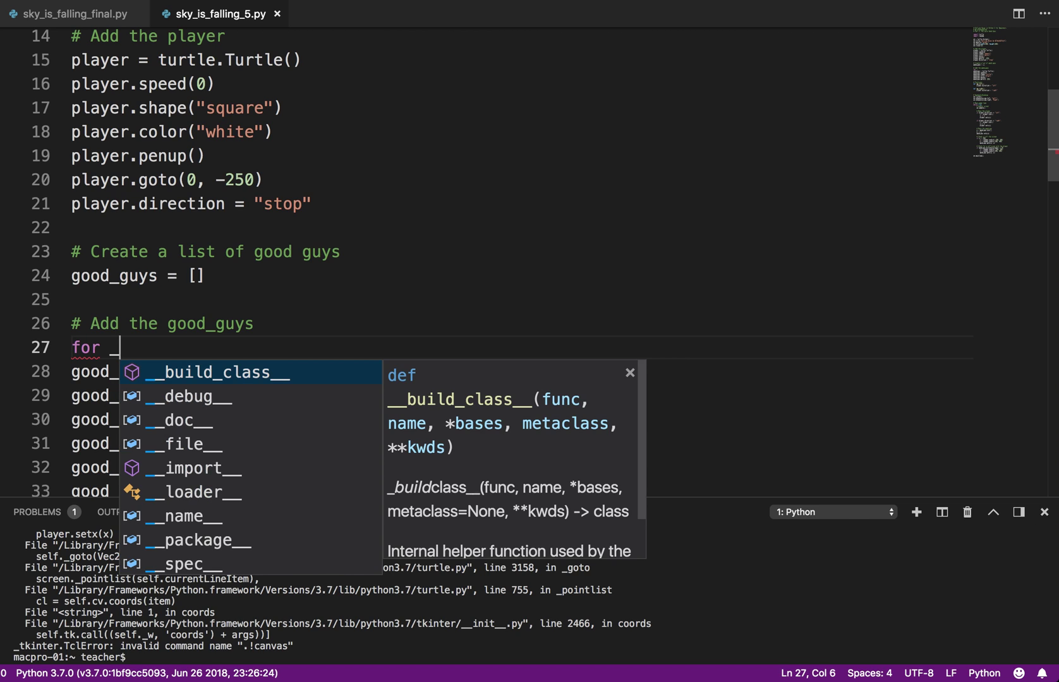
pyautogui.write(' in range(')
pyautogui.press('Escape')
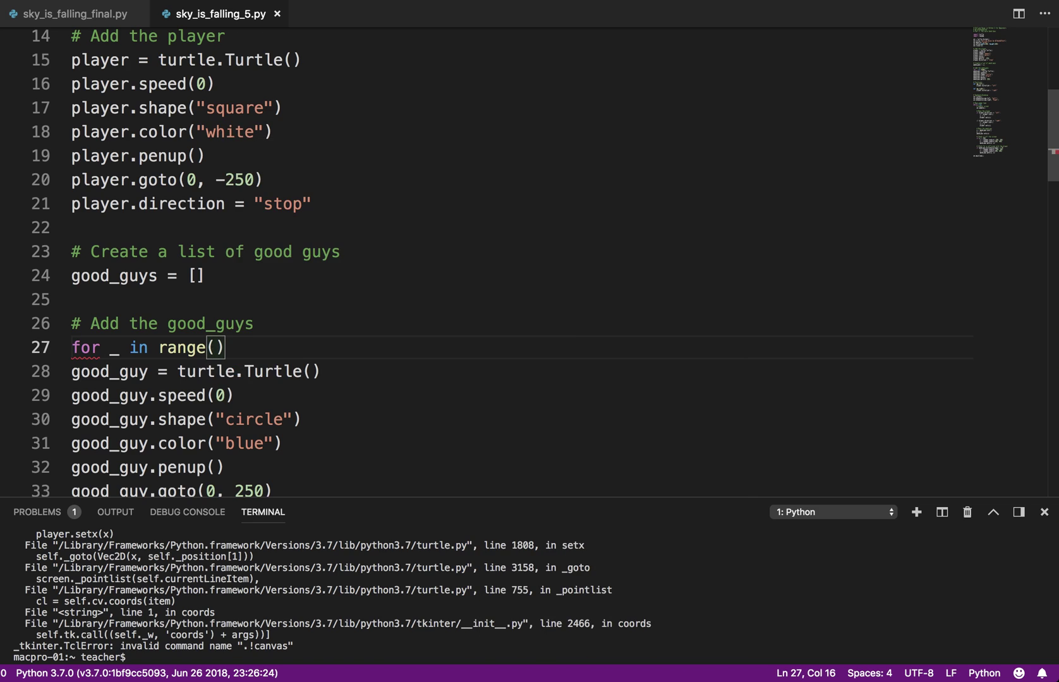
pyautogui.write('20')
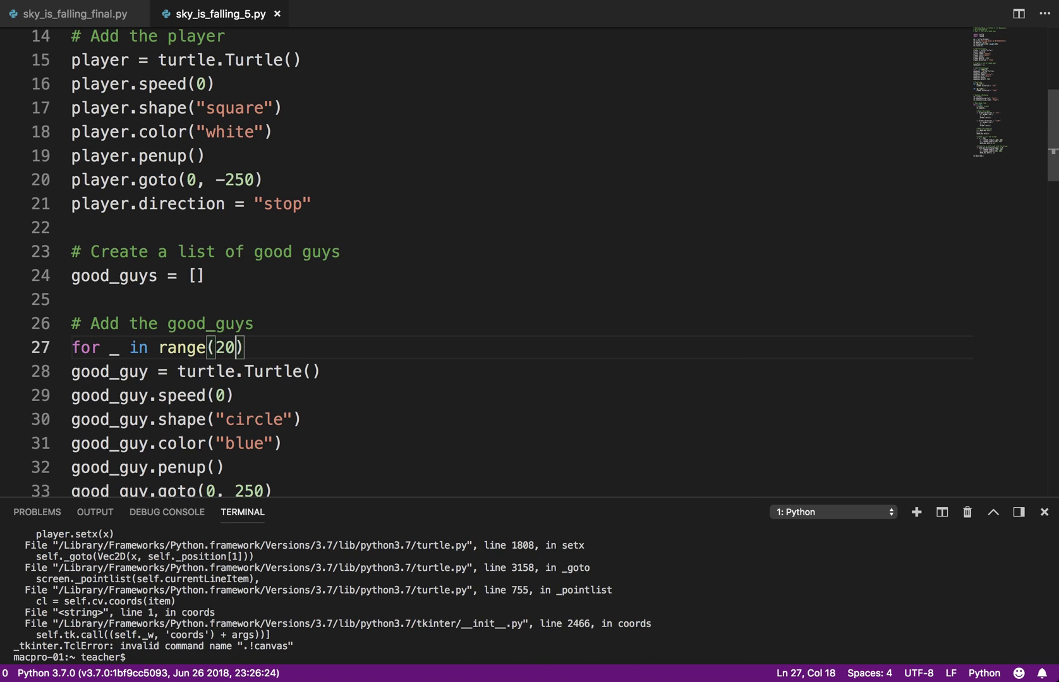
pyautogui.write('):')
# Step: Indent lines 28–33, from good_guy creation through penup and goto, into the loop
pyautogui.press('Down')
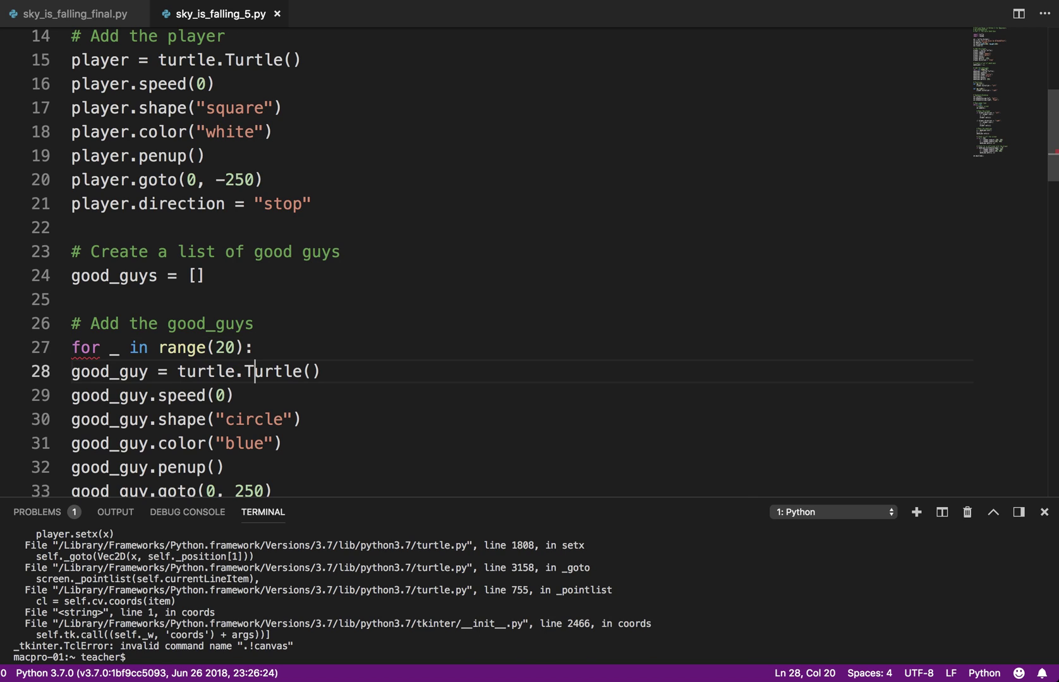
pyautogui.press('Home')
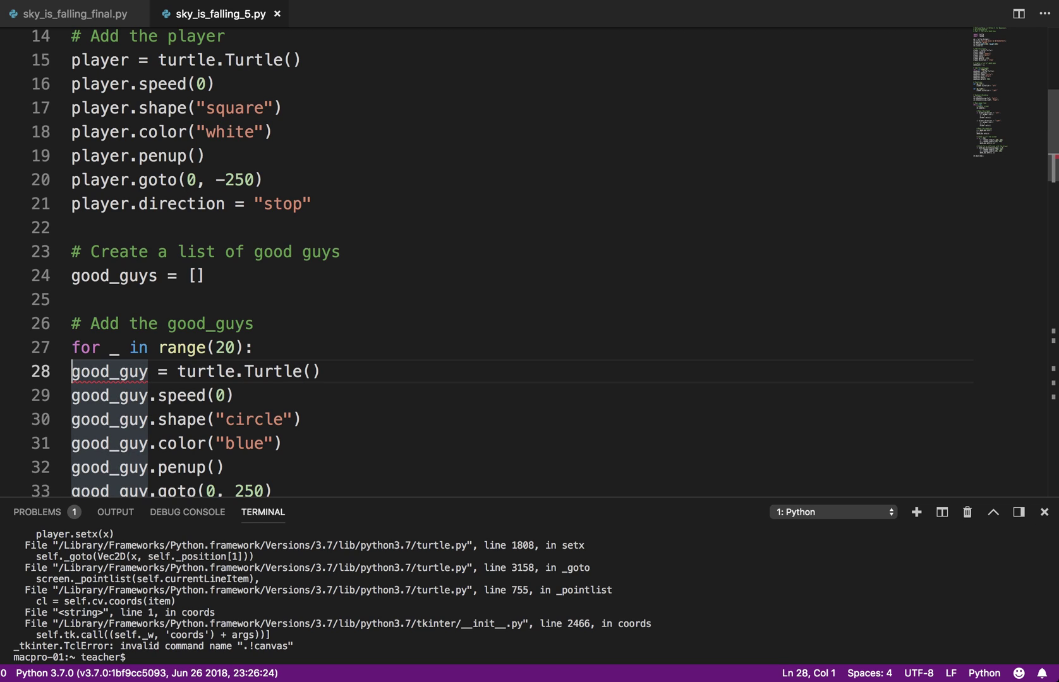
pyautogui.press('Tab')
pyautogui.press('Down')
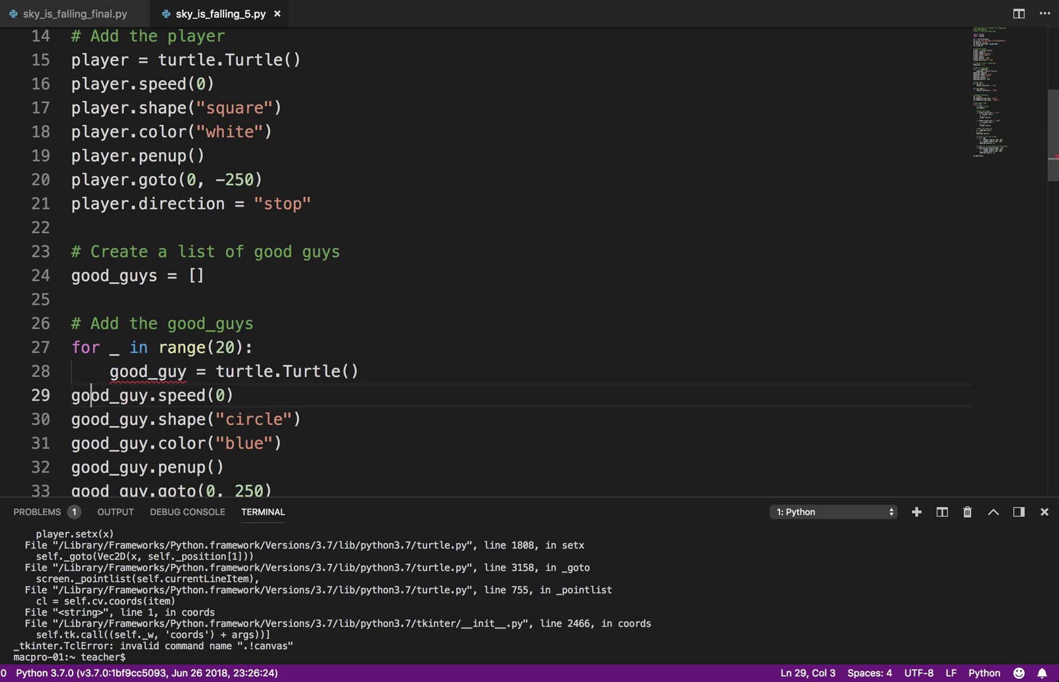
pyautogui.press('Home')
pyautogui.press('Tab')
pyautogui.press('Down')
pyautogui.press('Home')
pyautogui.press('Tab')
pyautogui.press('Down')
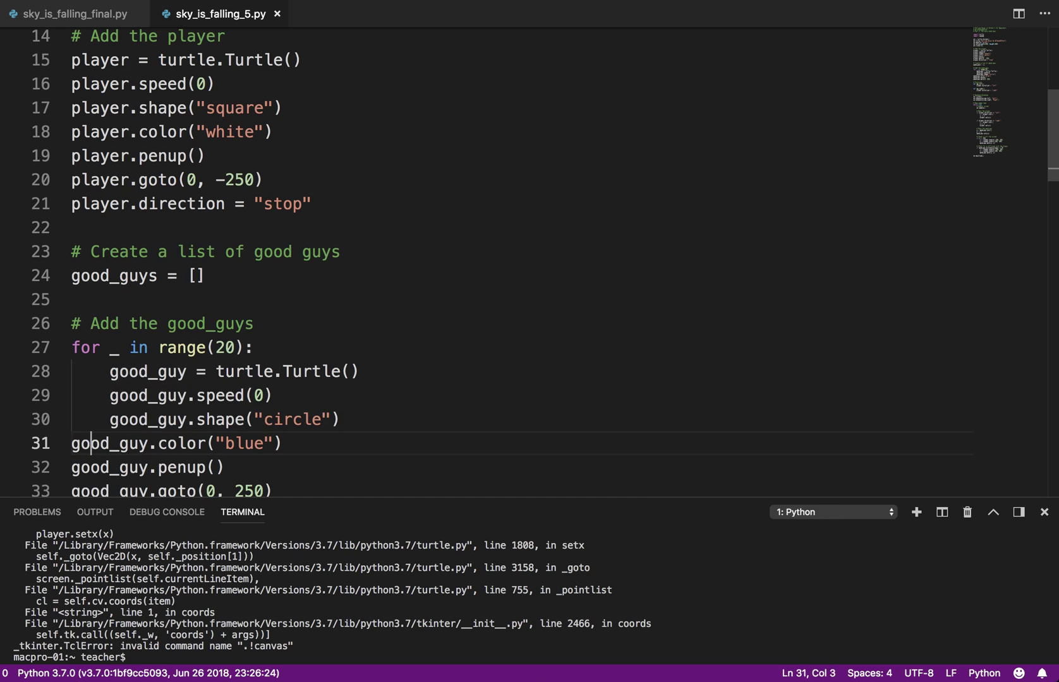
pyautogui.press('Home')
pyautogui.press('Tab')
pyautogui.press('Down')
pyautogui.press('Home')
pyautogui.press('Tab')
pyautogui.press('Down')
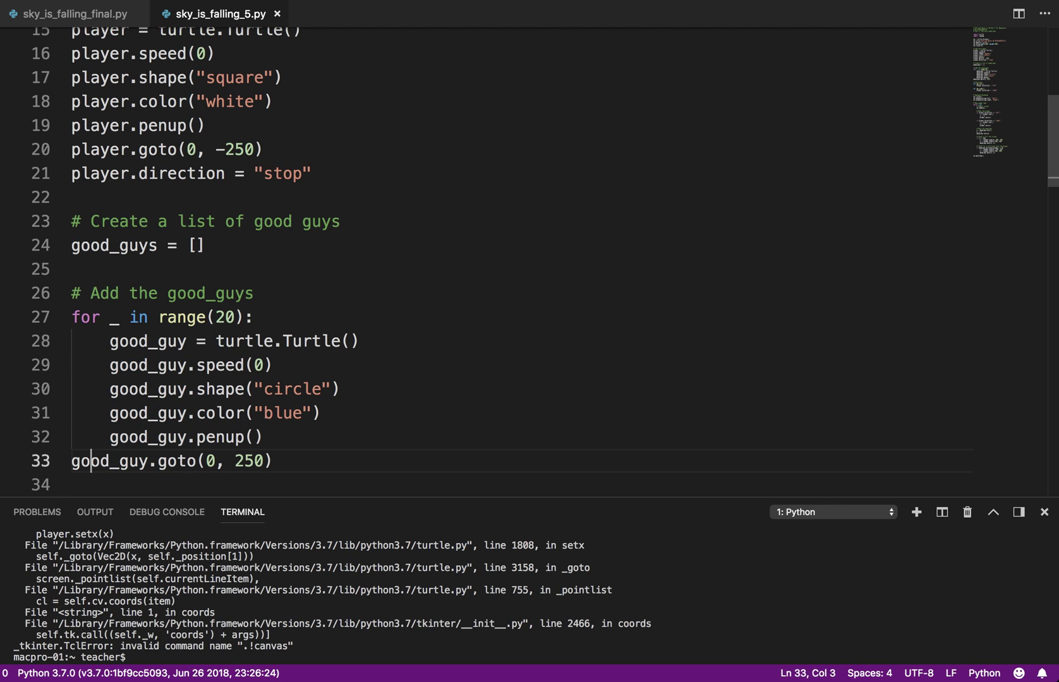
pyautogui.press('Home')
pyautogui.press('Tab')
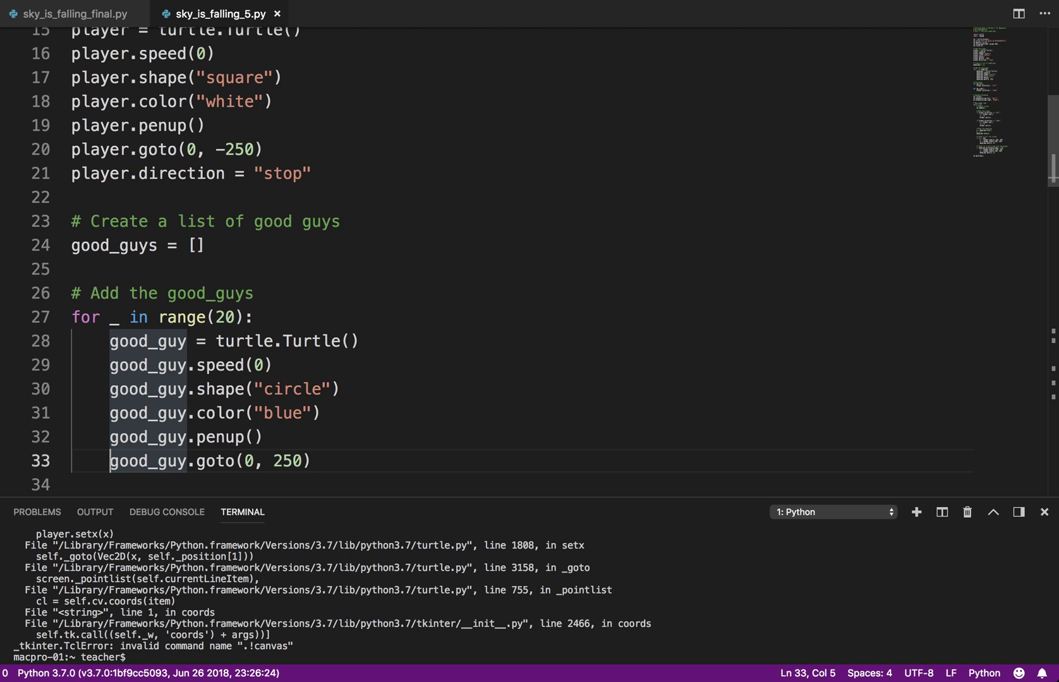
# Step: Add good_guys.append(good_guy) as the loop's last line, line 34
pyautogui.press('End')
pyautogui.press('Return')
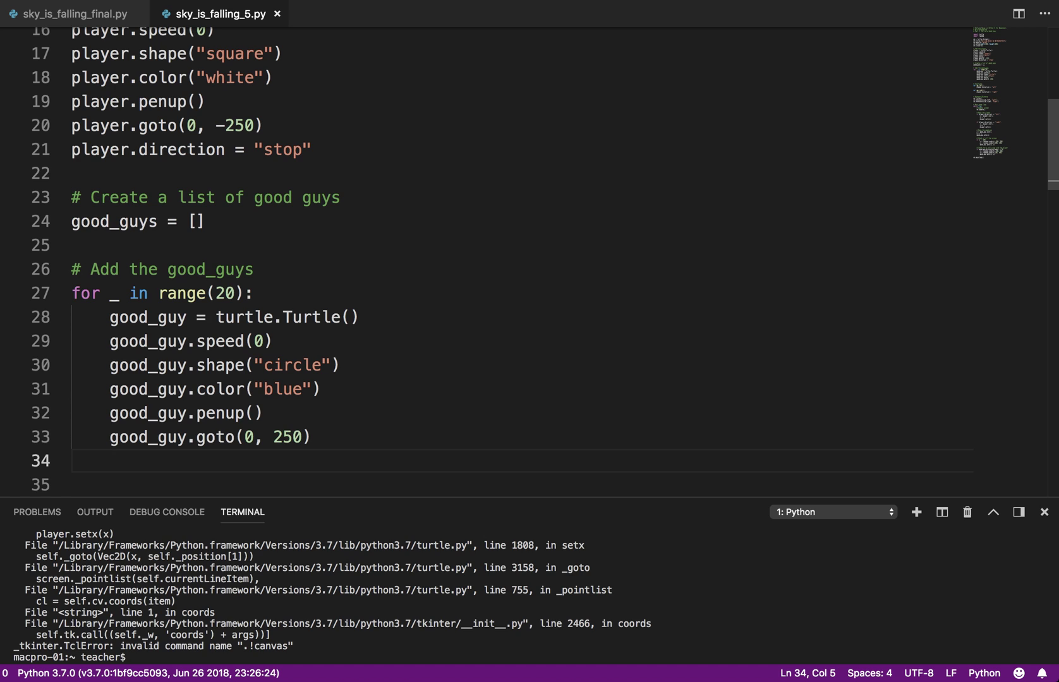
pyautogui.write('tood')
pyautogui.press('BackSpace')
pyautogui.press('BackSpace')
pyautogui.press('BackSpace')
pyautogui.press('BackSpace')
pyautogui.write('g')
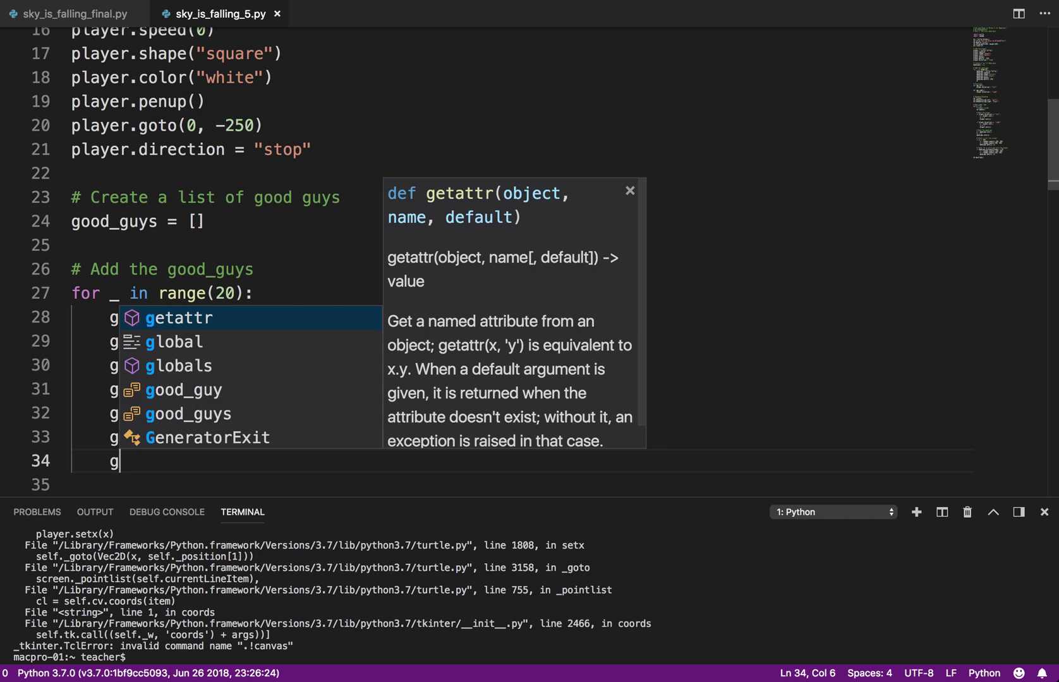
pyautogui.write('ood_gusy')
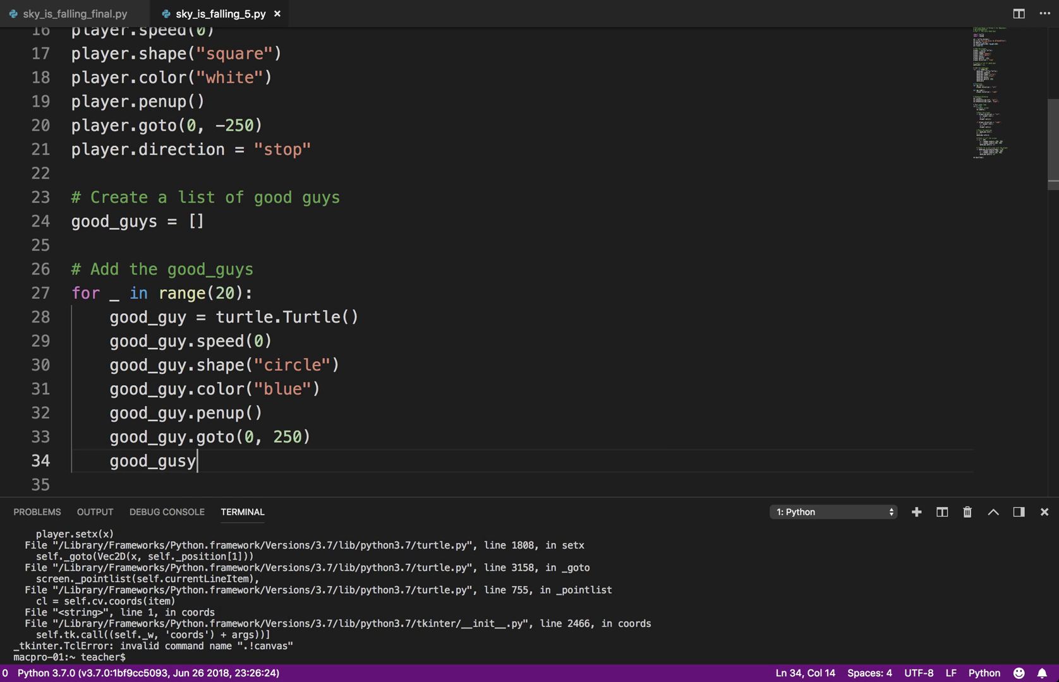
pyautogui.press('BackSpace')
pyautogui.press('BackSpace')
pyautogui.write('ys.append(')
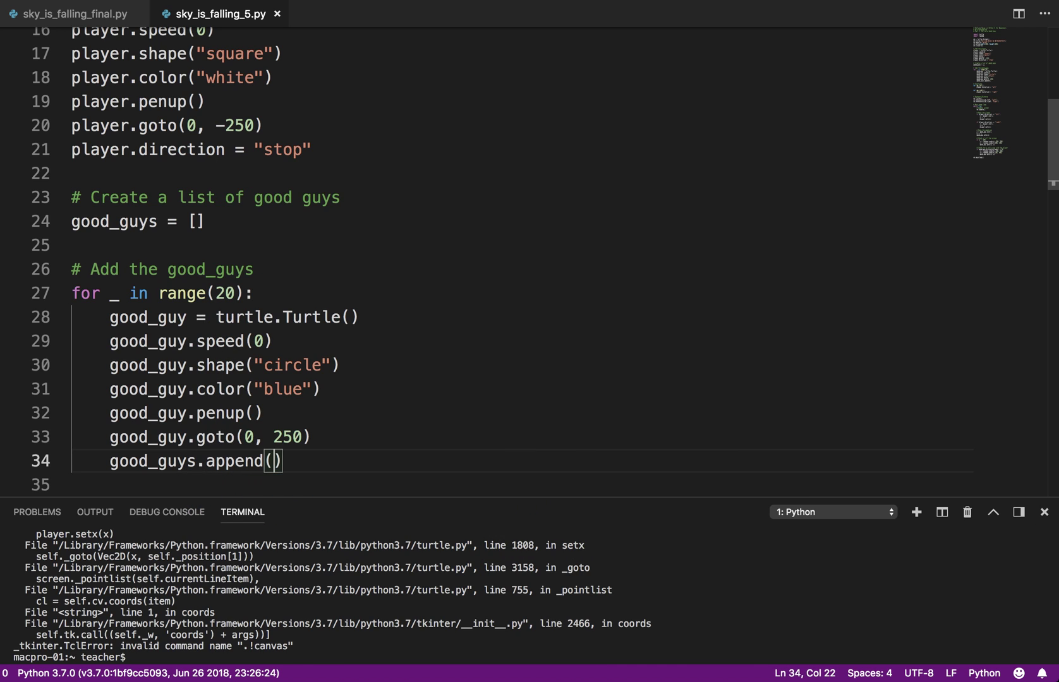
pyautogui.write('good_g')
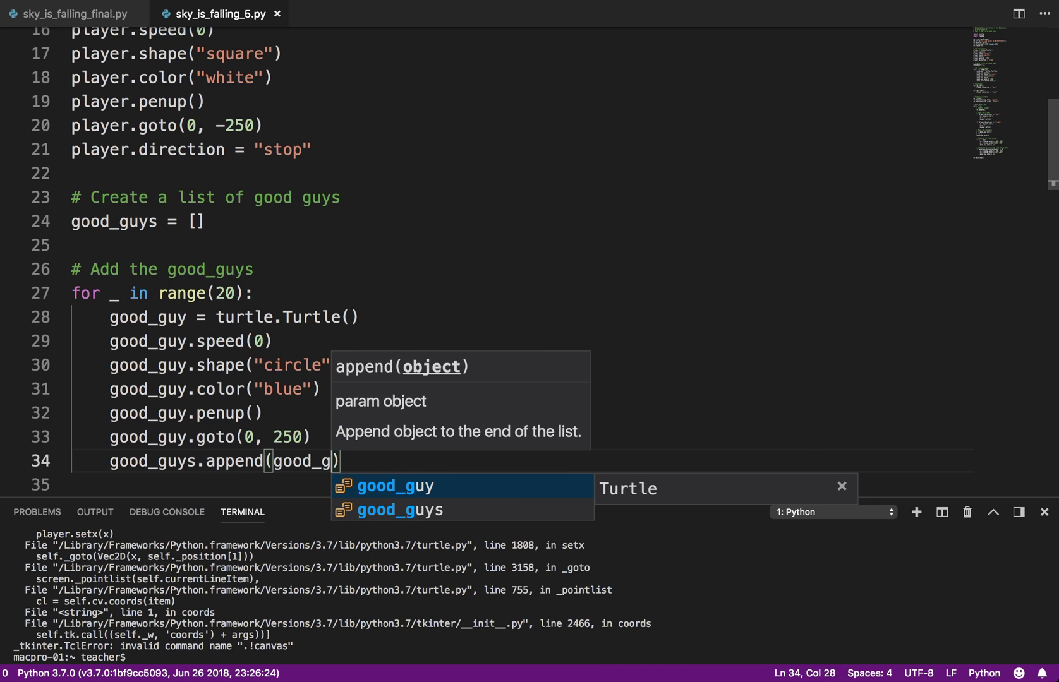
pyautogui.write('uy')
pyautogui.click(297, 246)
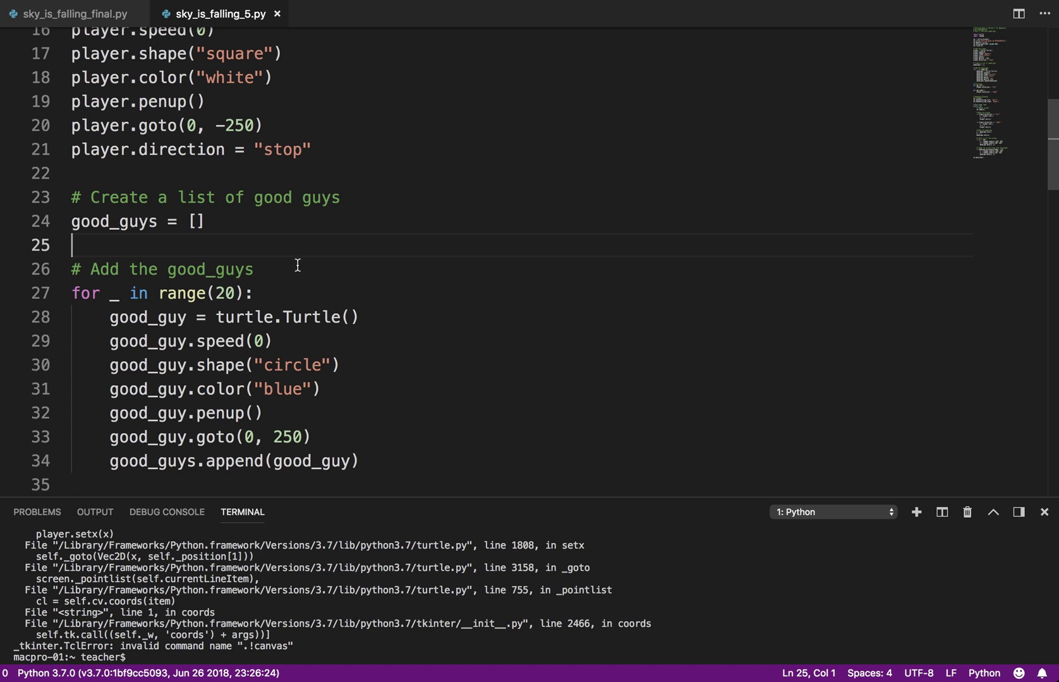
pyautogui.doubleClick(225, 461)
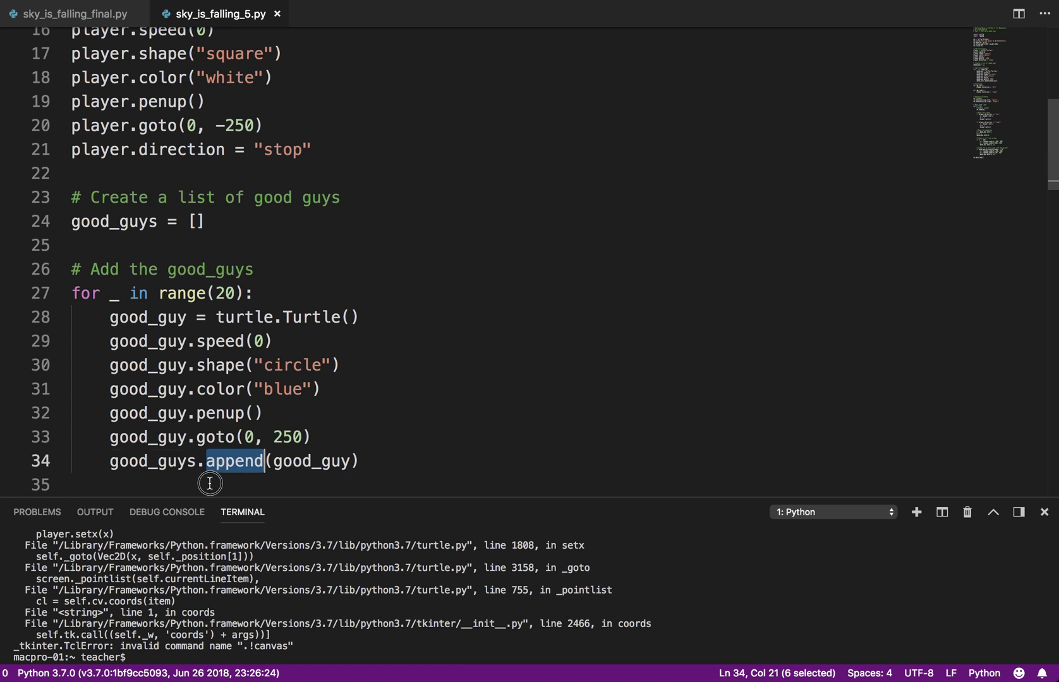
pyautogui.click(213, 483)
pyautogui.scroll(-2, 214, 402)
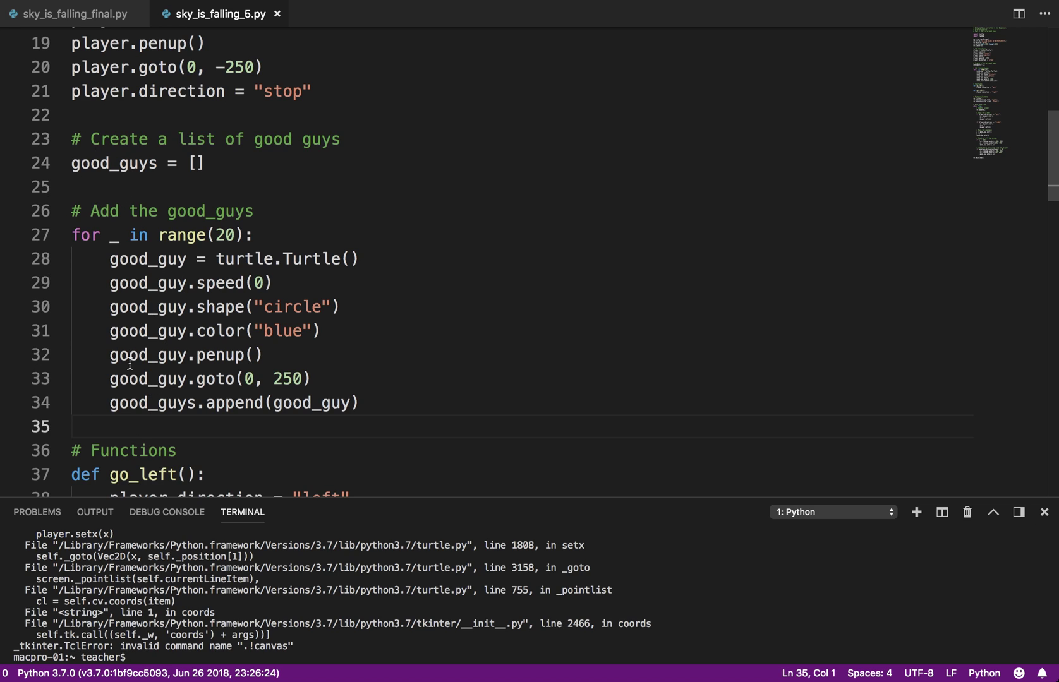
# Step: Run the game in the terminal, watch the blue good guys fall, then close it
pyautogui.rightClick(563, 307)
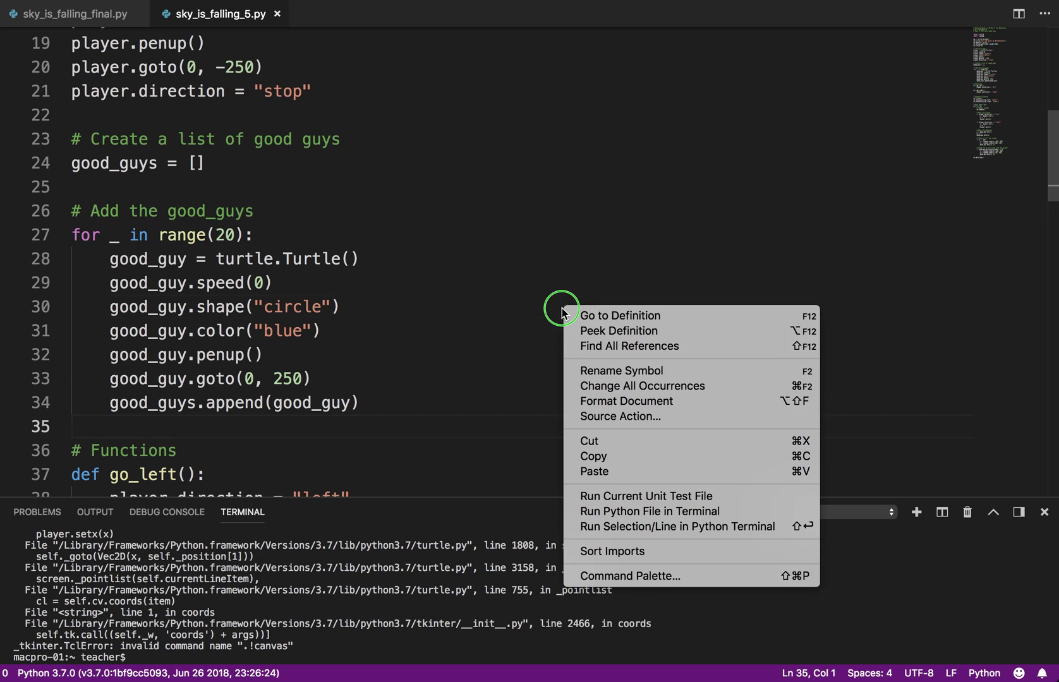
pyautogui.click(612, 512)
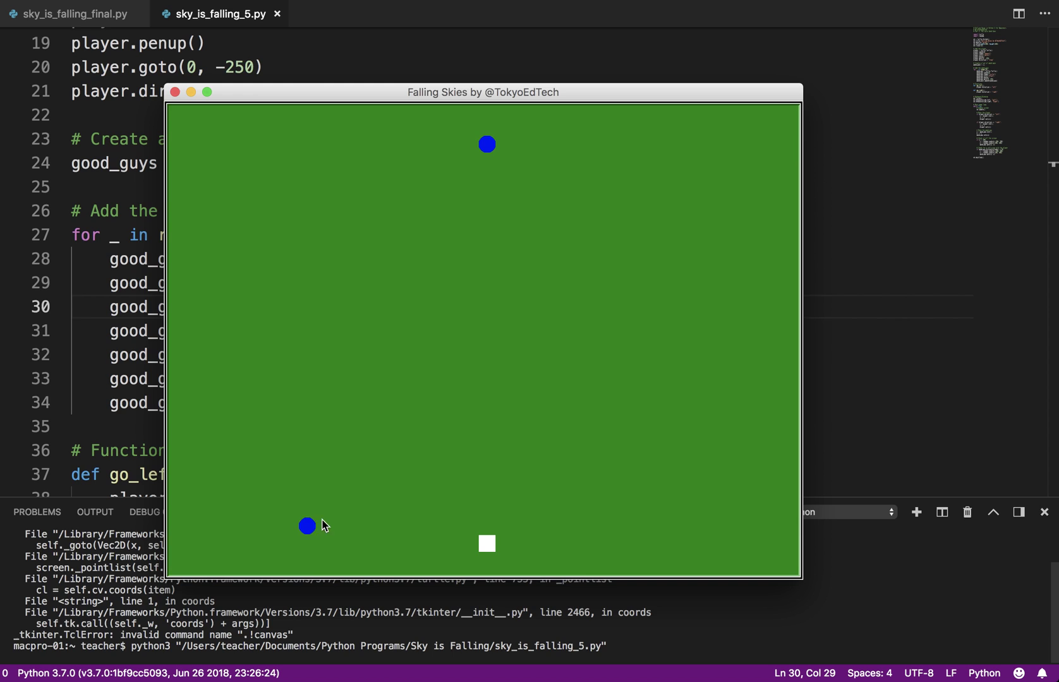
pyautogui.click(174, 92)
# Step: Add a 'for good_guy in good_guys:' loop under the Move the good guy comment
pyautogui.click(307, 244)
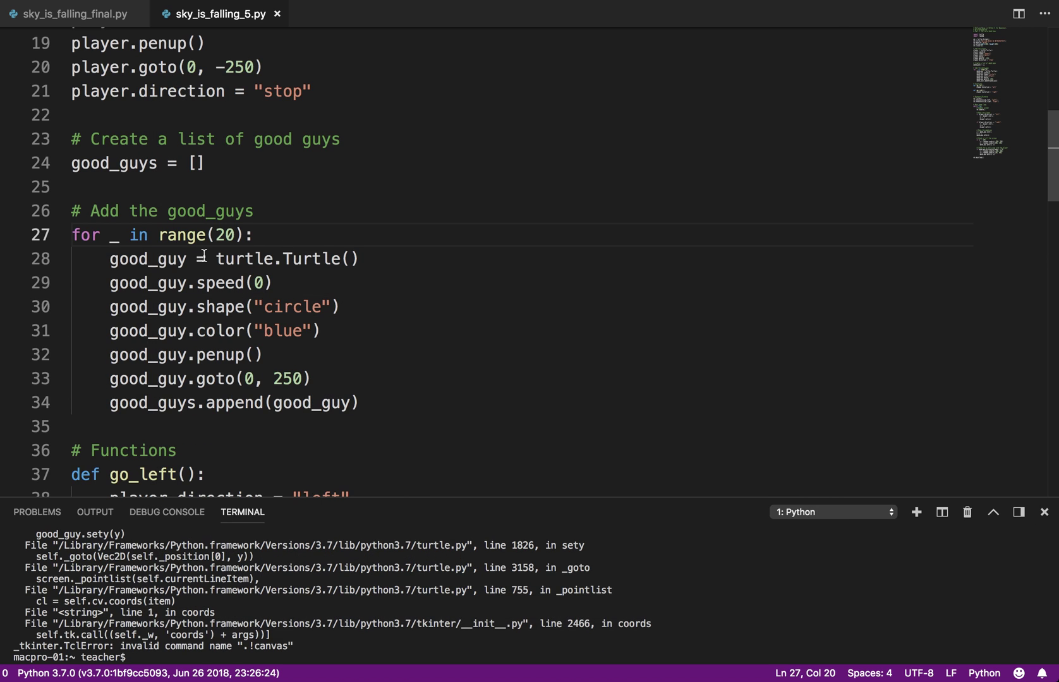
pyautogui.moveTo(72, 138); pyautogui.dragTo(376, 411)
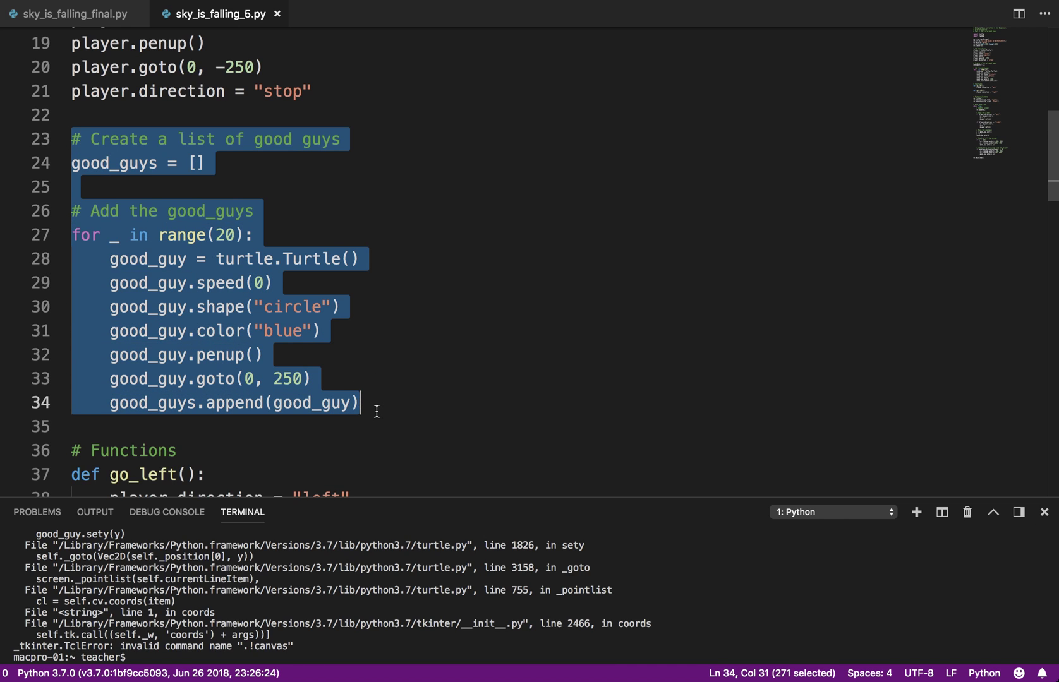
pyautogui.click(360, 426)
pyautogui.scroll(-1, 390, 338)
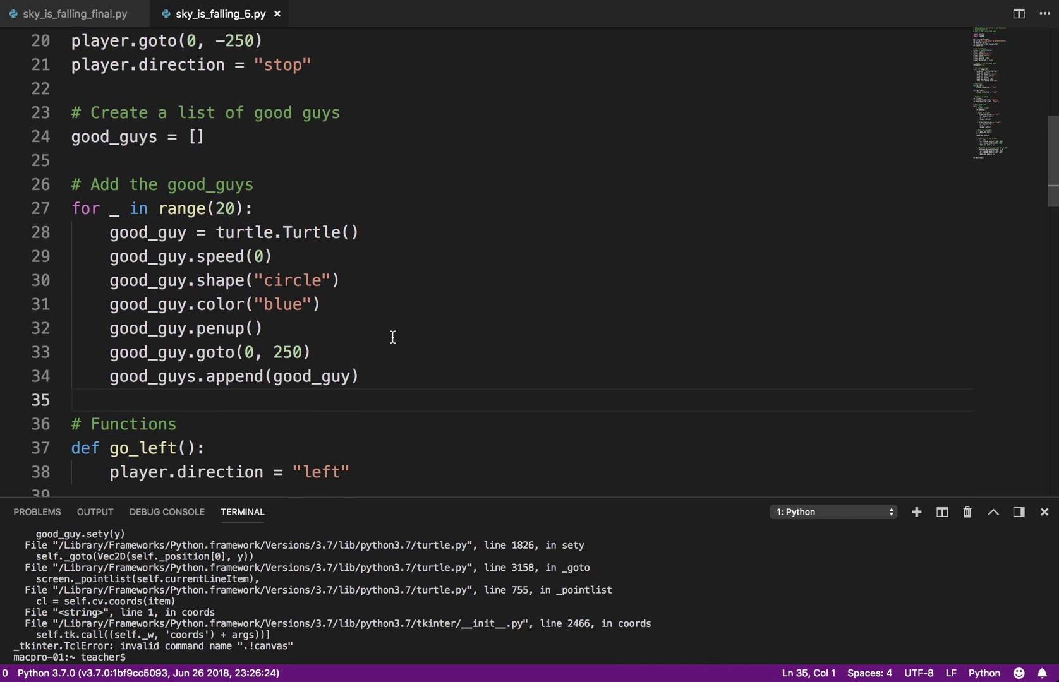
pyautogui.scroll(-4, 390, 339)
pyautogui.scroll(-3, 391, 338)
pyautogui.scroll(-5, 392, 336)
pyautogui.scroll(-1, 393, 336)
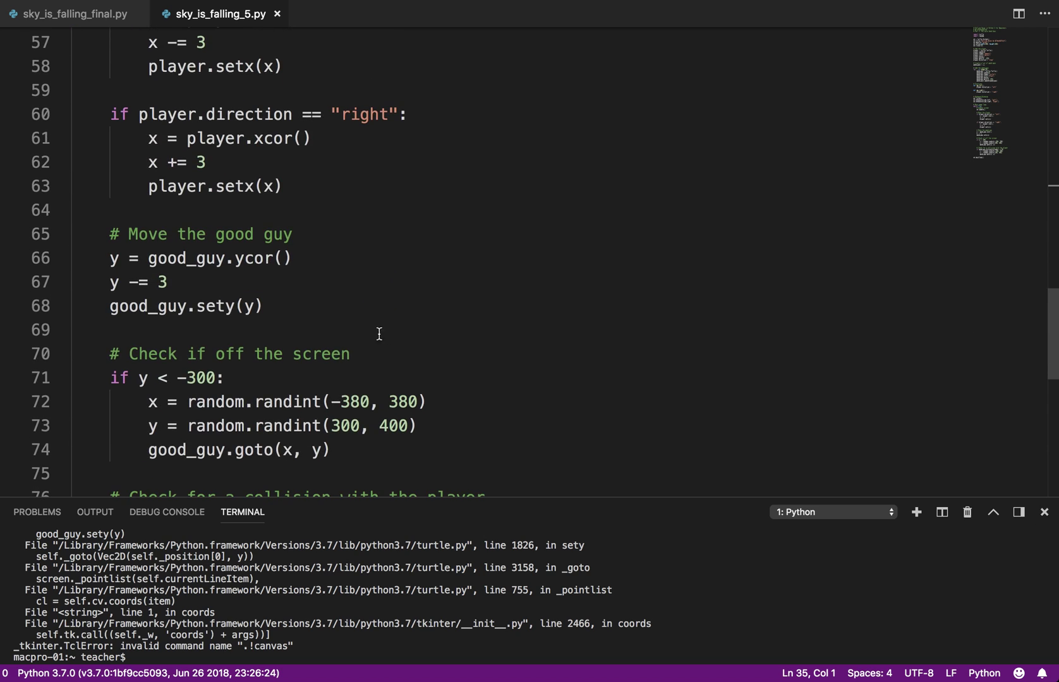
pyautogui.click(307, 237)
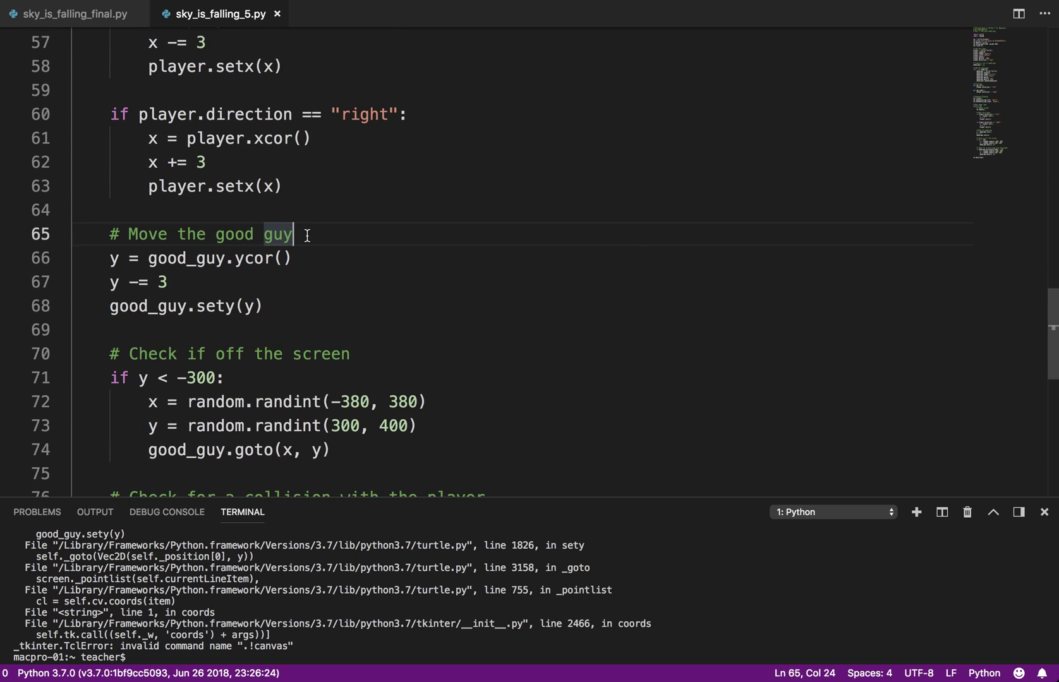
pyautogui.write('s')
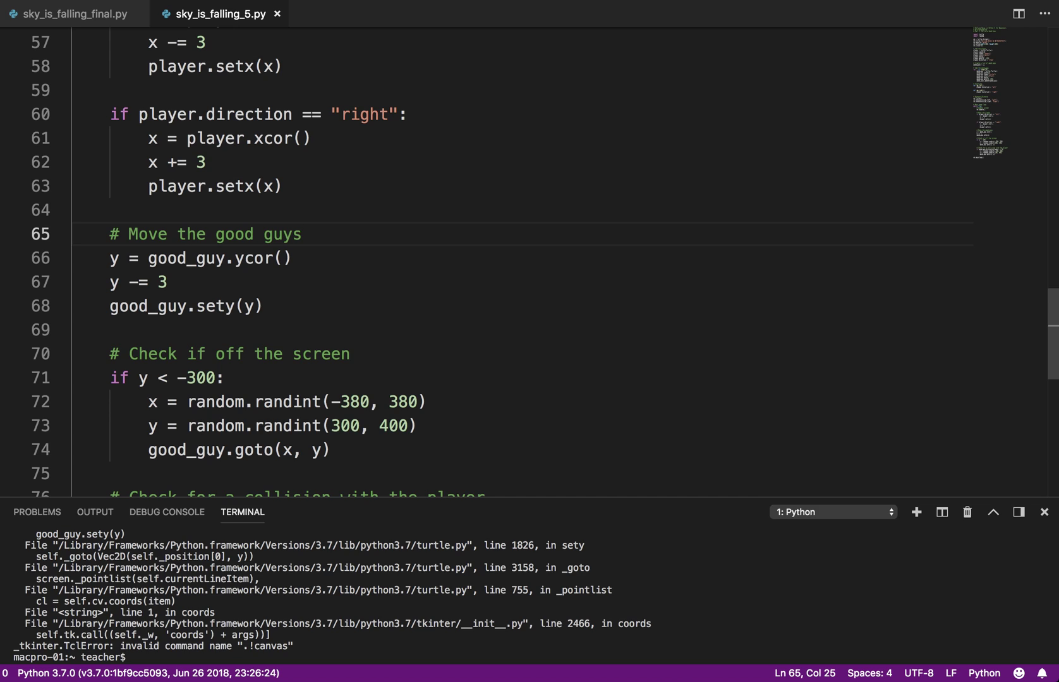
pyautogui.press('Return')
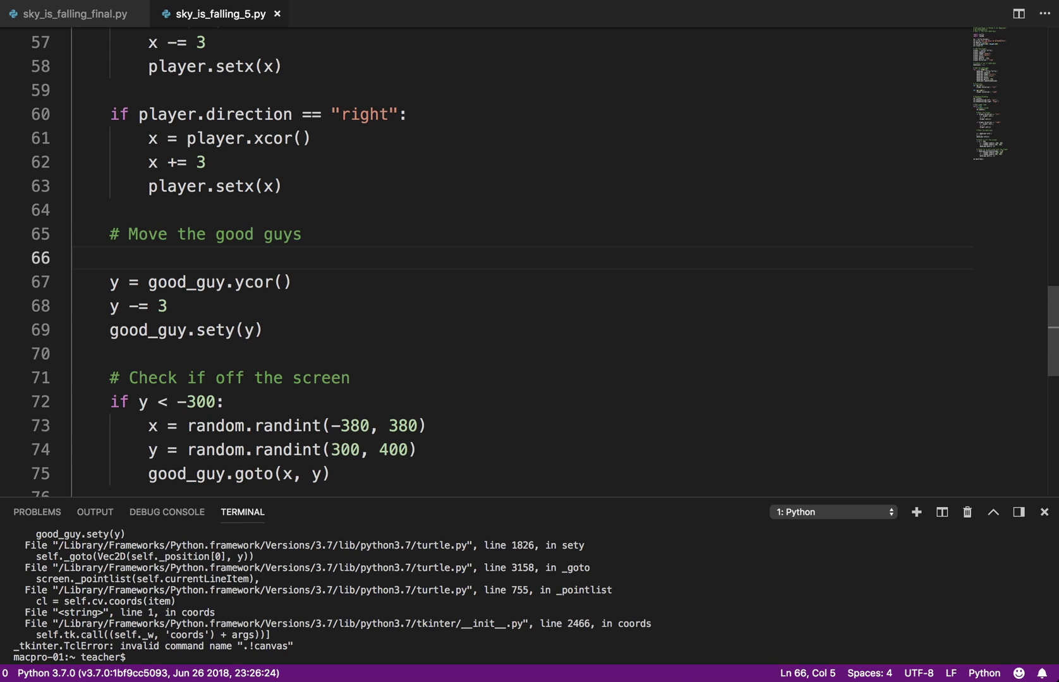
pyautogui.write('for good')
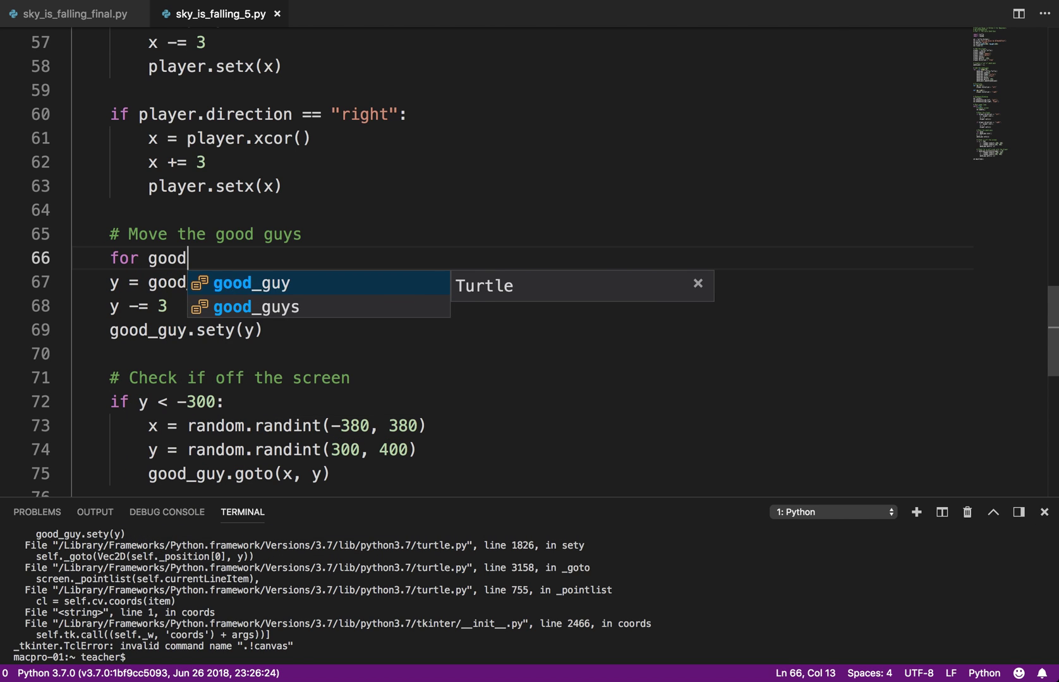
pyautogui.write('_guy in goo')
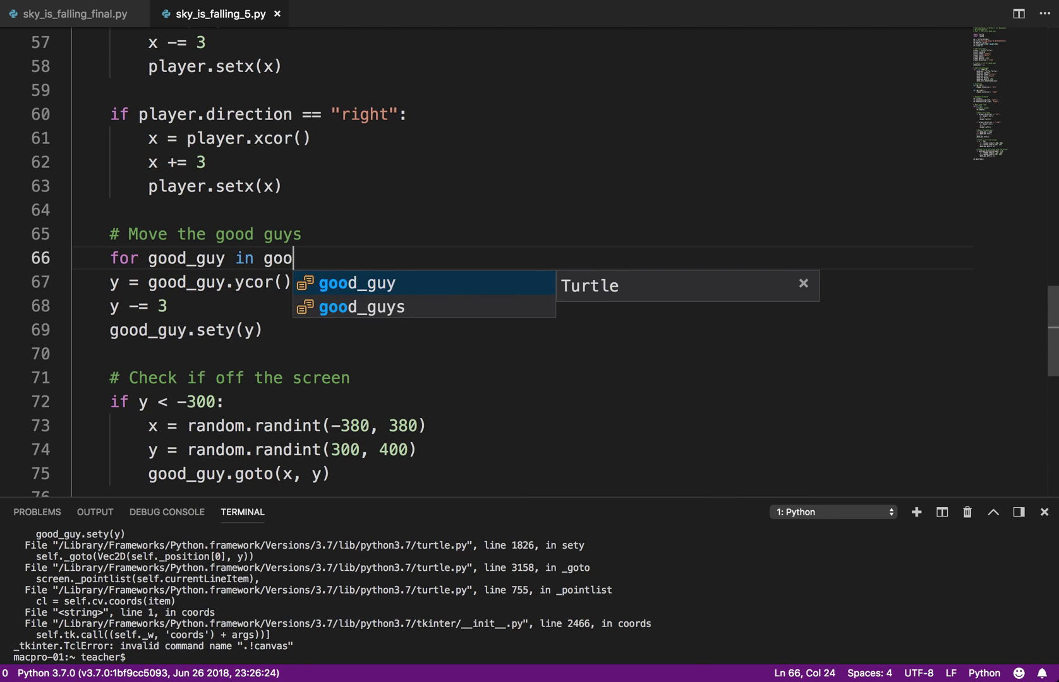
pyautogui.write('d_guy')
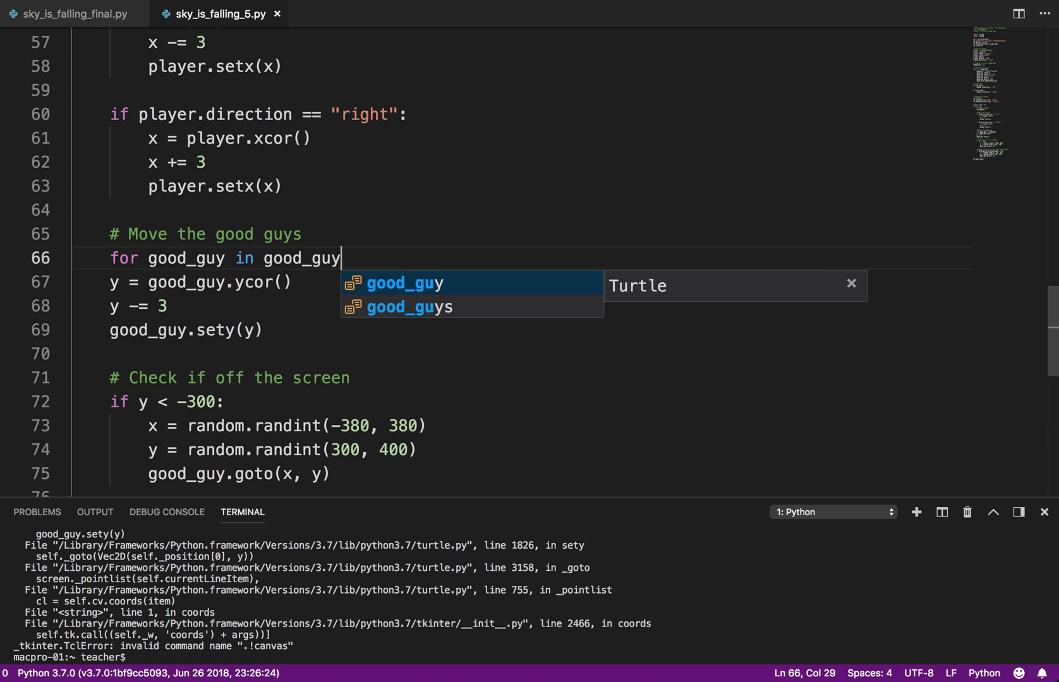
pyautogui.write('s:')
# Step: Indent the movement, off-screen and collision code into the new loop
pyautogui.press('Down')
pyautogui.press('Left')
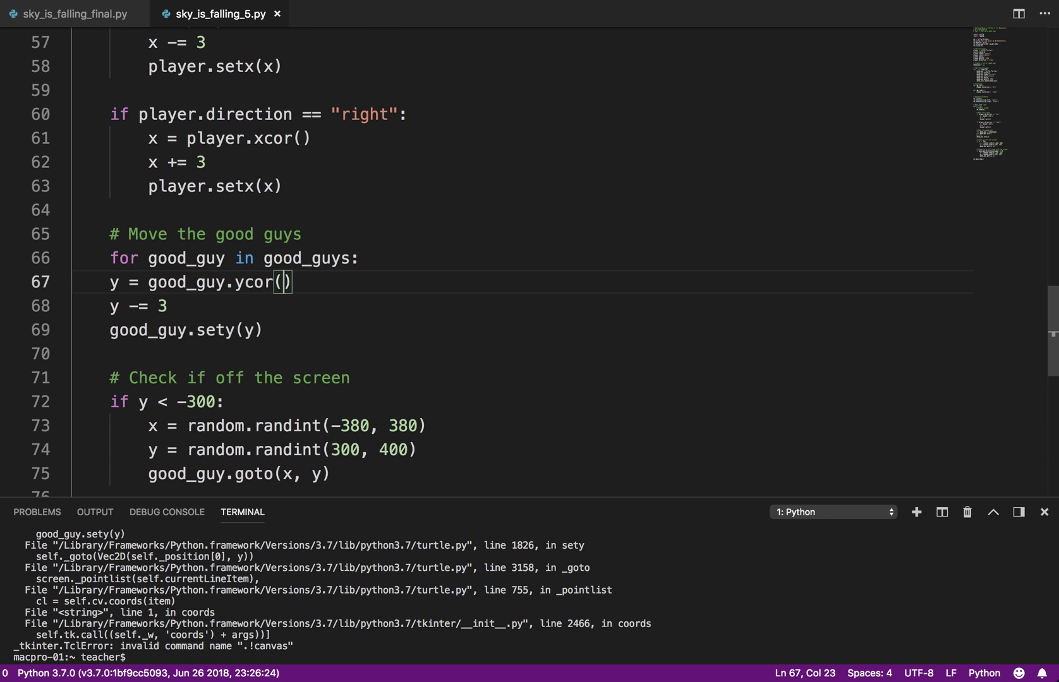
pyautogui.press('Left')
pyautogui.moveTo(73, 283); pyautogui.dragTo(63, 432)
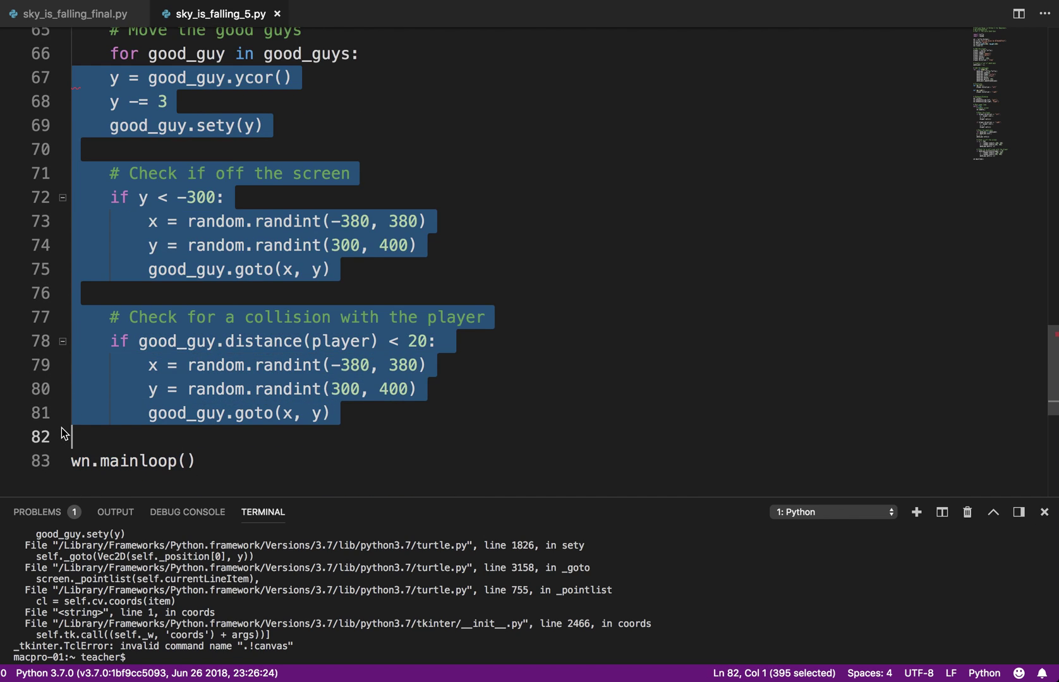
pyautogui.press('Tab')
pyautogui.scroll(1, 161, 383)
pyautogui.scroll(3, 161, 383)
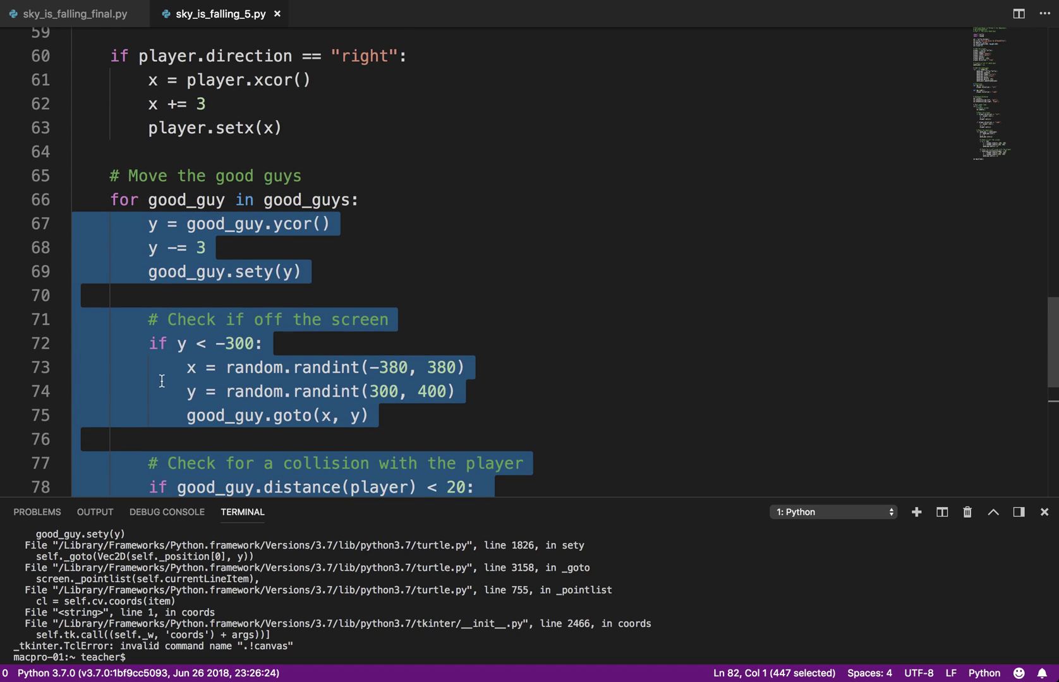
pyautogui.scroll(-1, 172, 219)
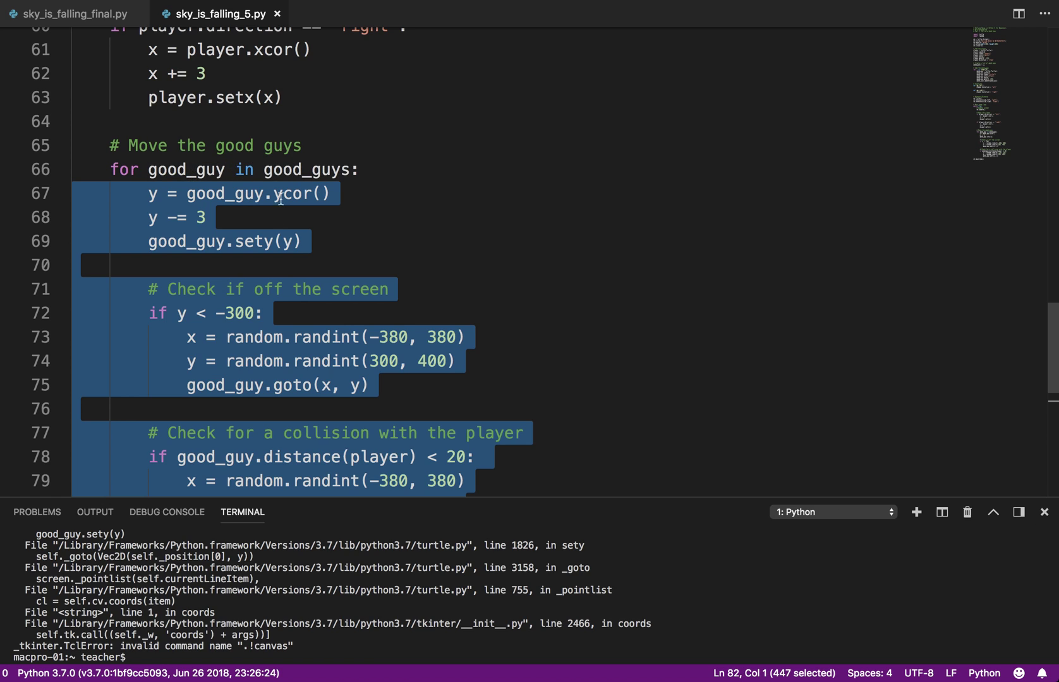
pyautogui.click(577, 270)
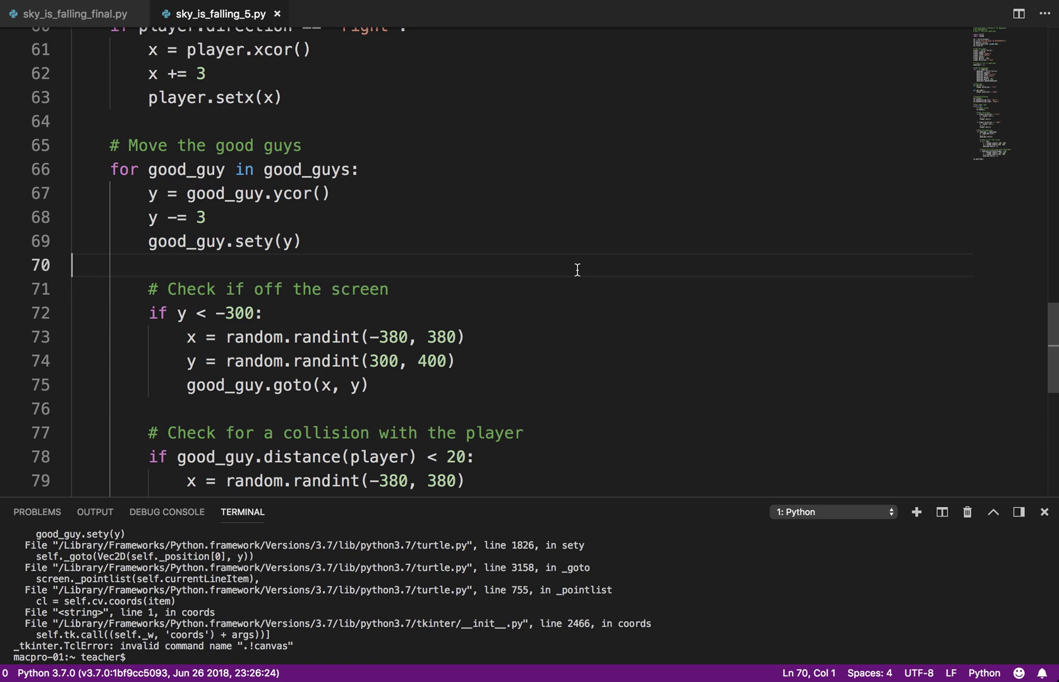
pyautogui.scroll(-1, 454, 285)
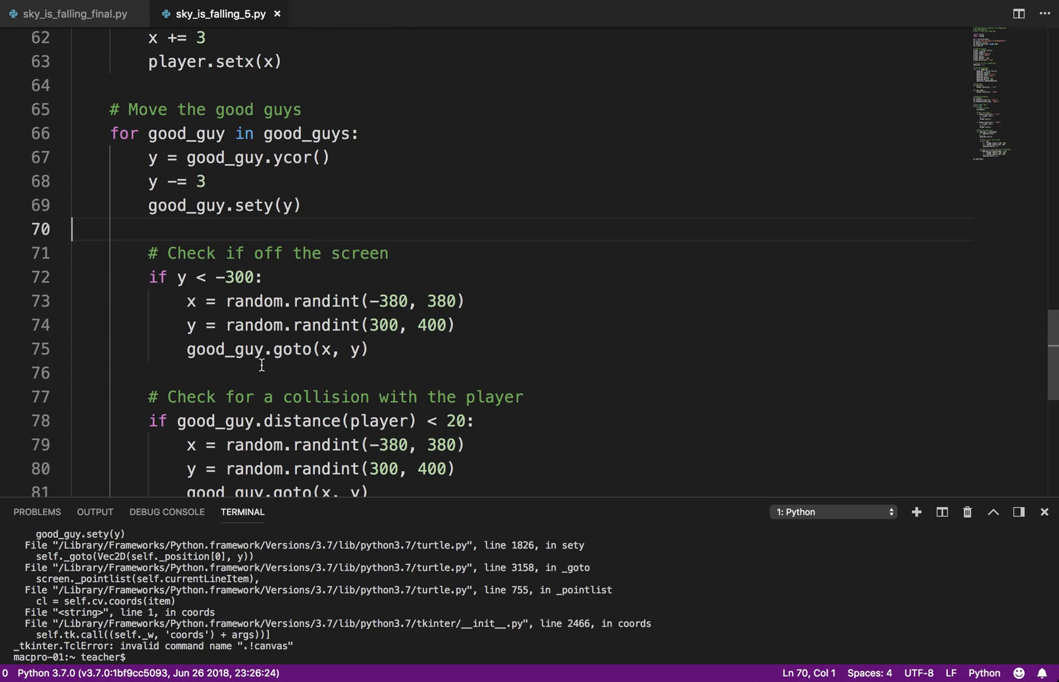
pyautogui.scroll(-3, 262, 365)
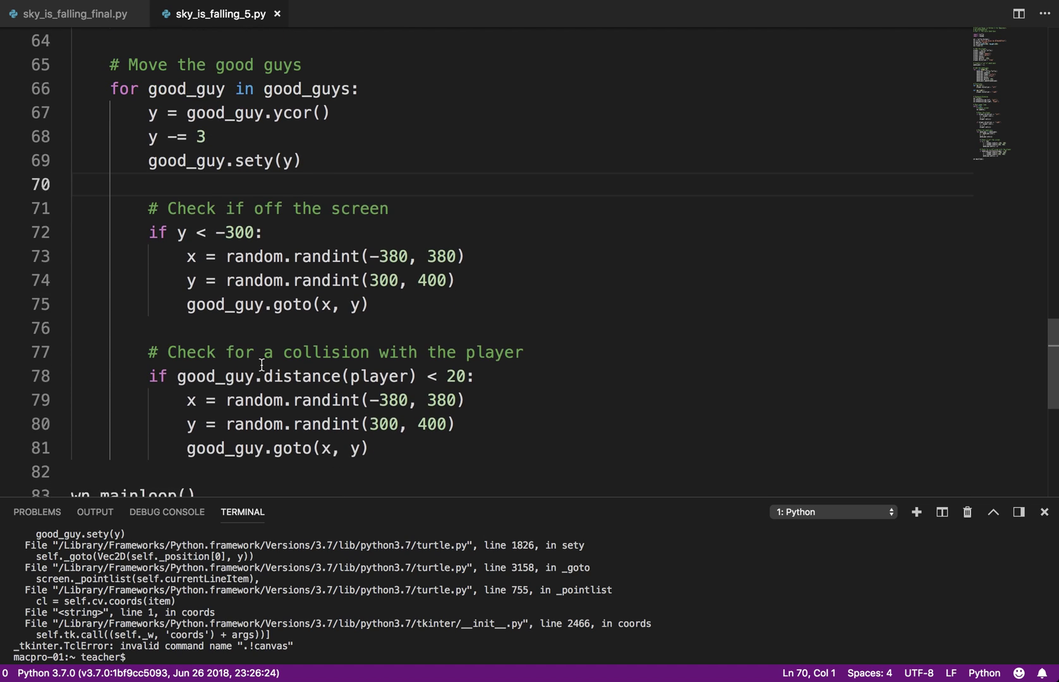
pyautogui.rightClick(549, 275)
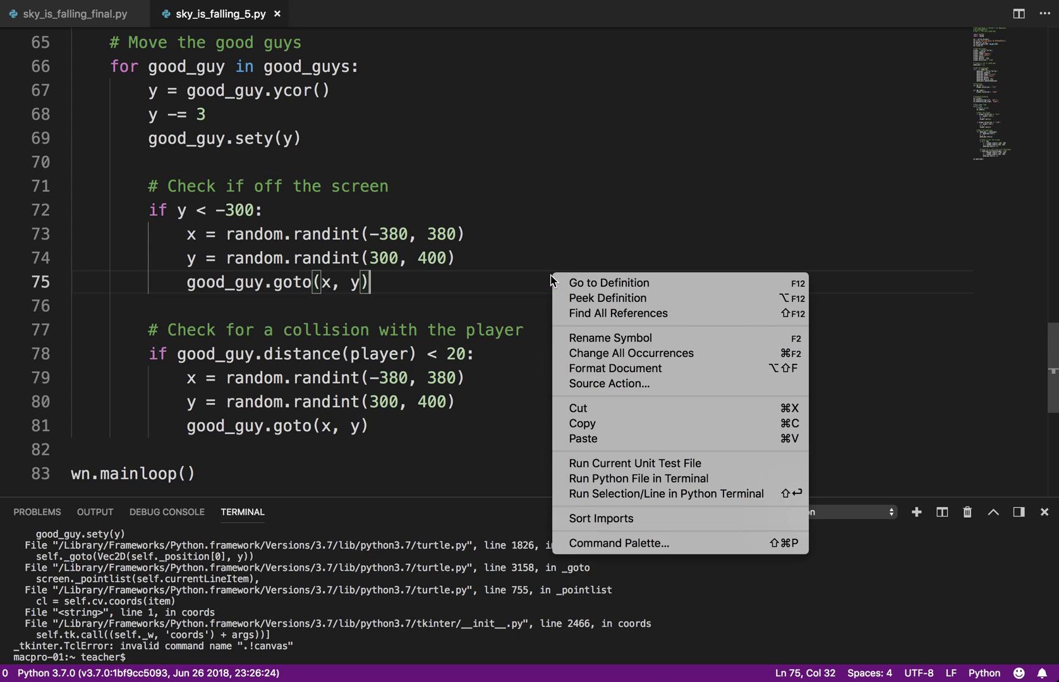
pyautogui.click(603, 476)
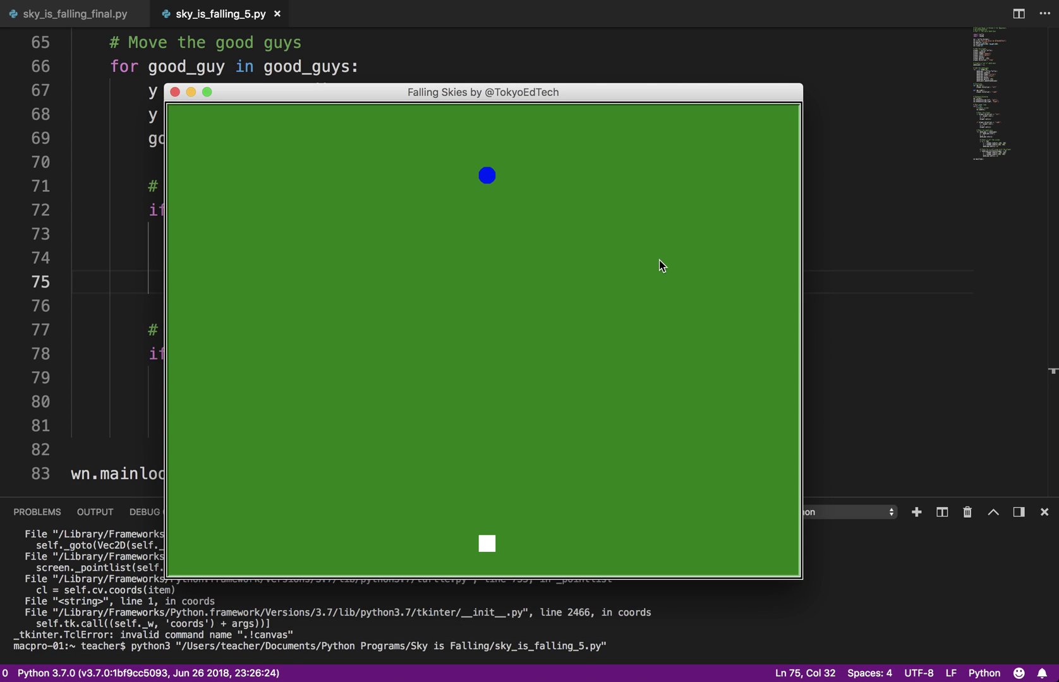
pyautogui.press('Left')
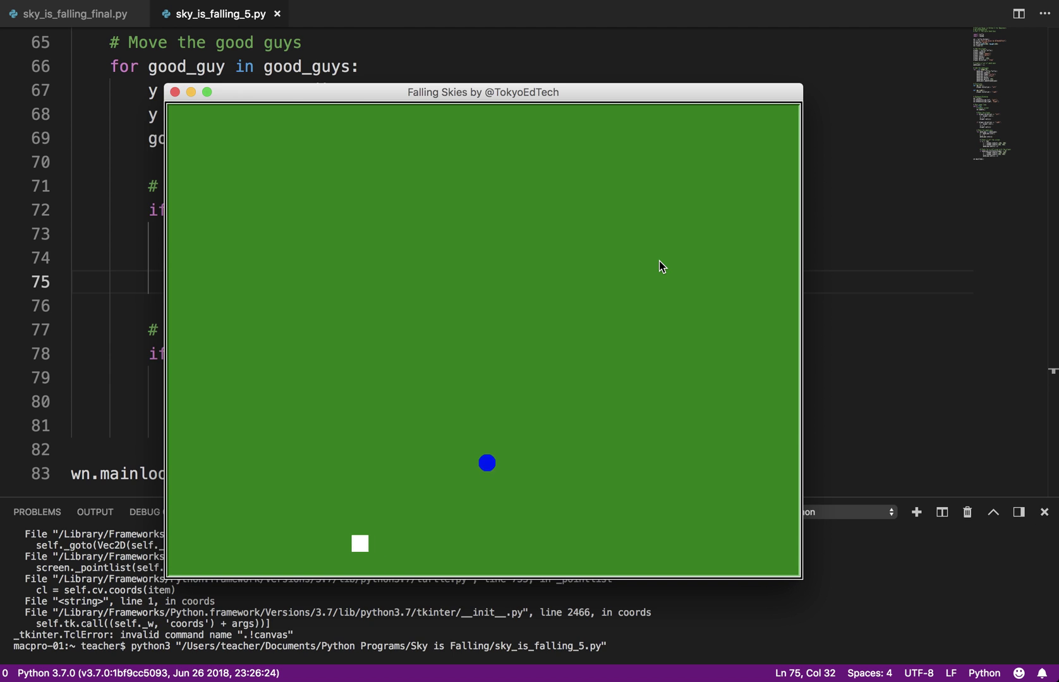
pyautogui.press('Right')
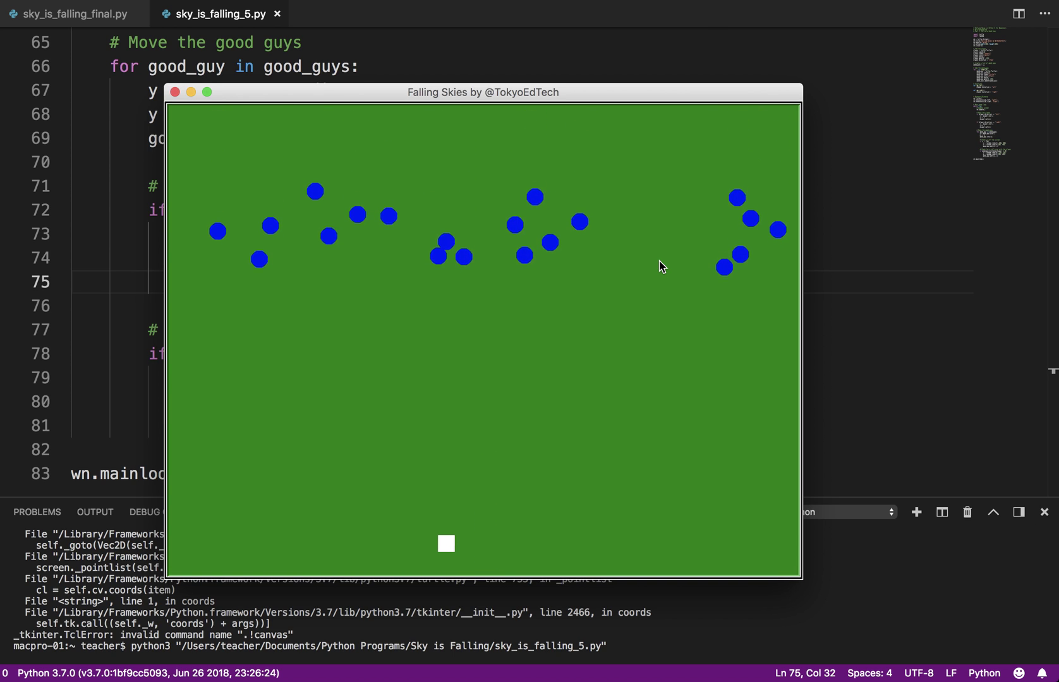
pyautogui.press('Left')
pyautogui.press('Right')
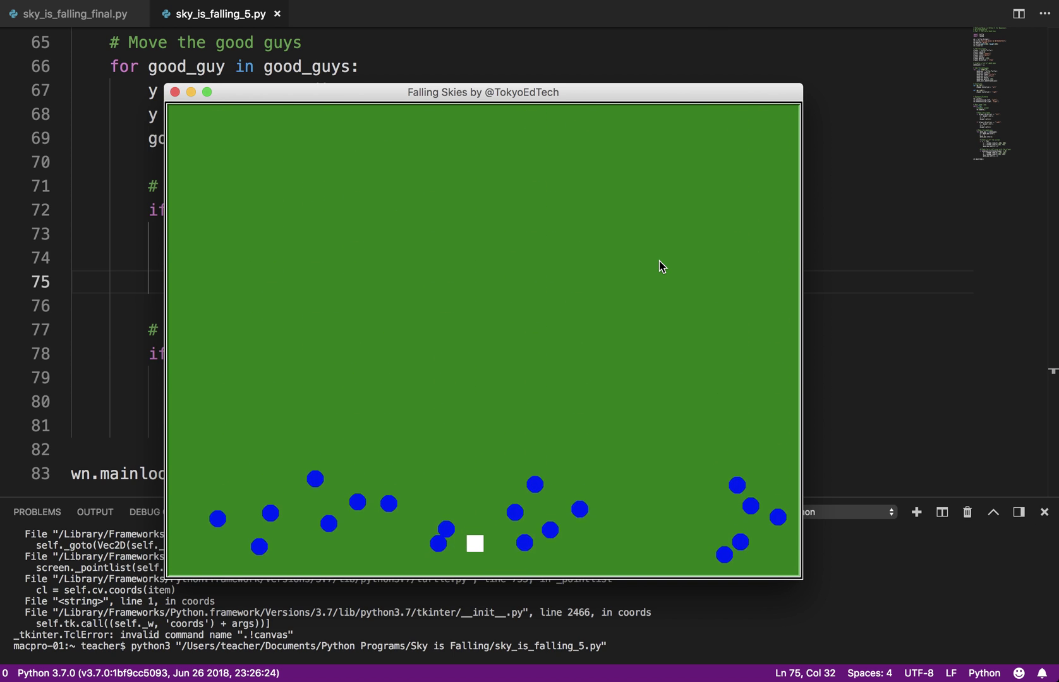
pyautogui.press('Left')
pyautogui.press('Right')
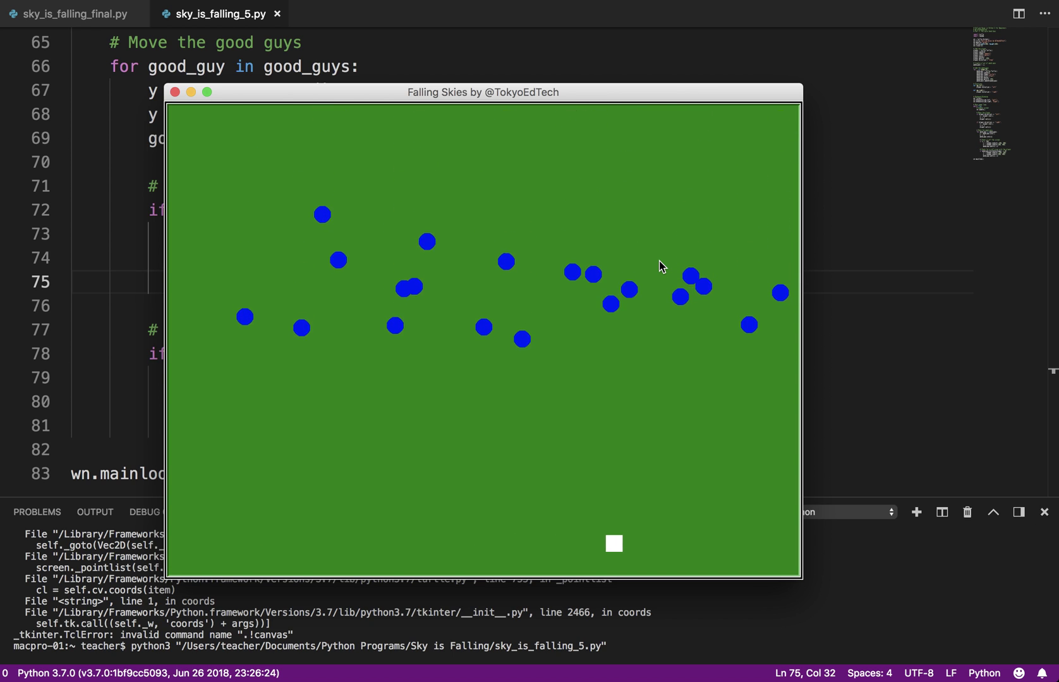
pyautogui.press('Left')
pyautogui.press('Left')
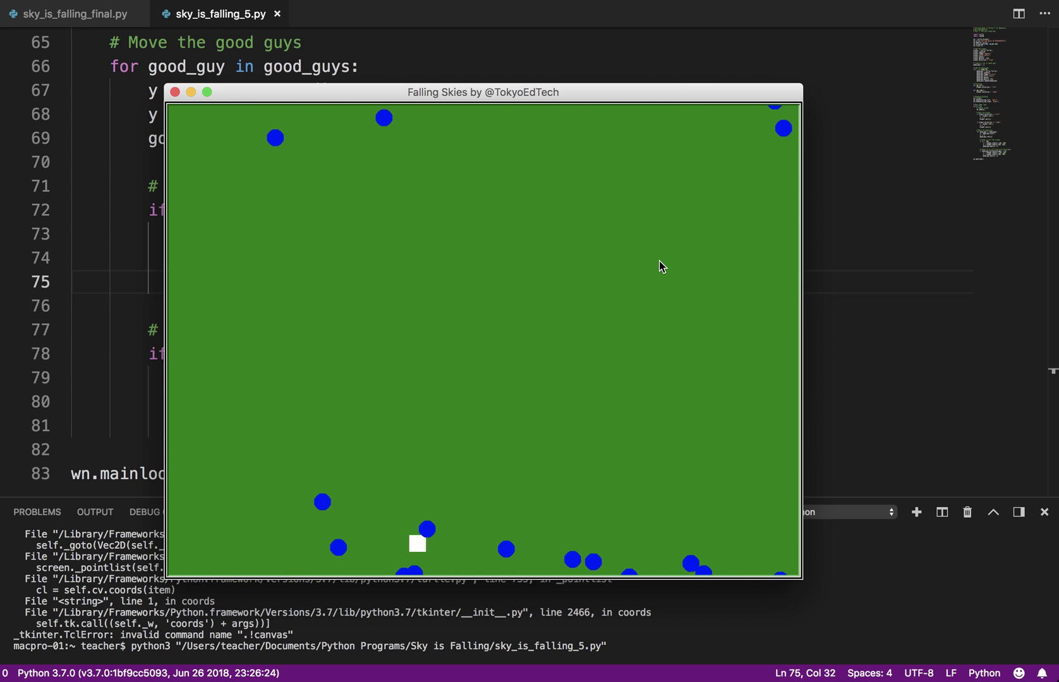
pyautogui.press('Right')
pyautogui.press('Left')
pyautogui.press('Right')
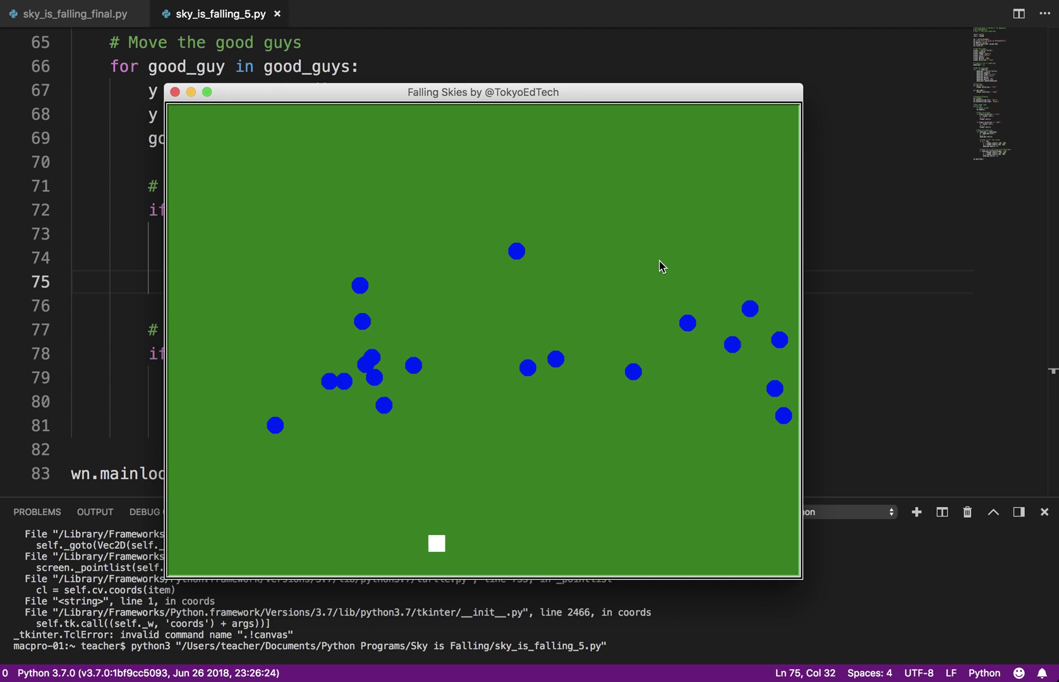
pyautogui.press('Left')
pyautogui.press('Left')
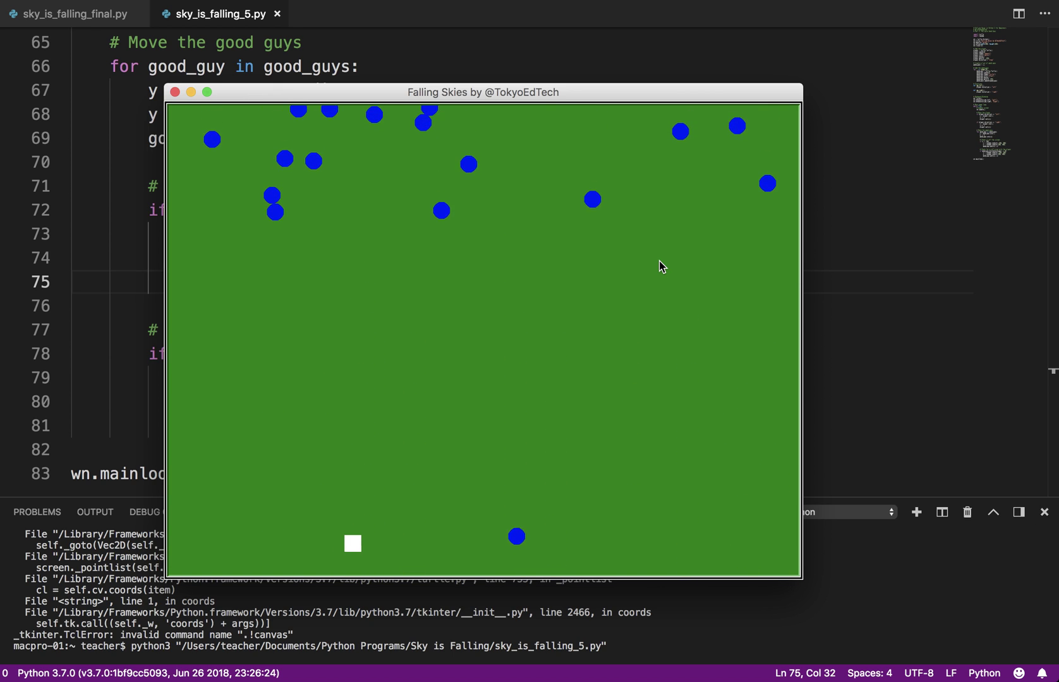
pyautogui.press('Left')
pyautogui.press('Left')
pyautogui.press('Left')
pyautogui.press('Left')
pyautogui.press('Left')
pyautogui.press('Left')
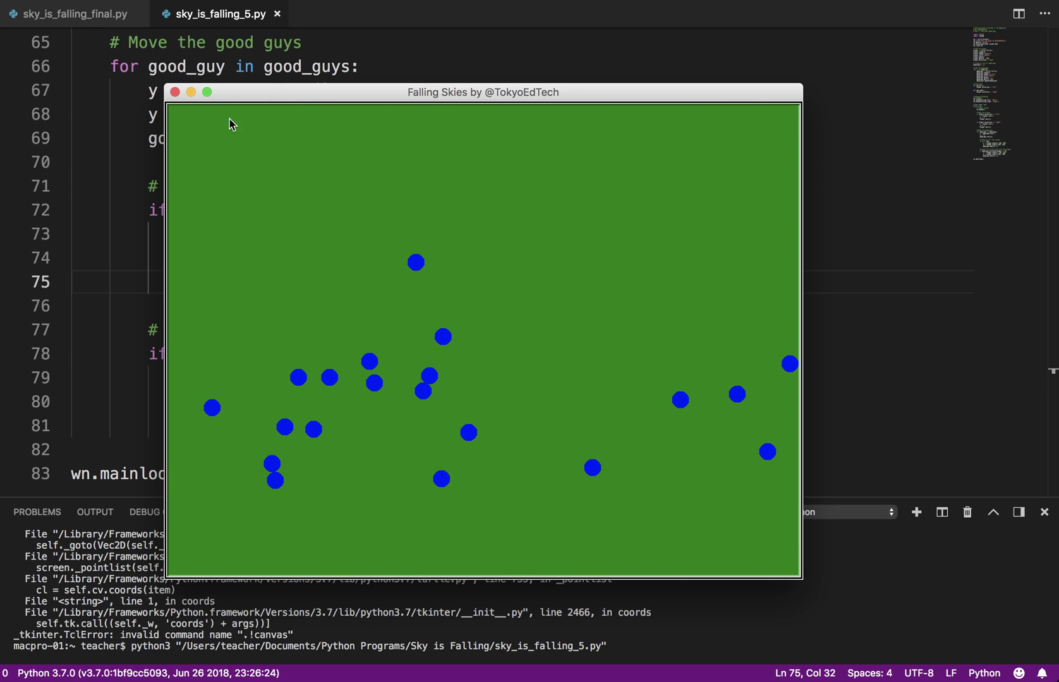
pyautogui.click(174, 92)
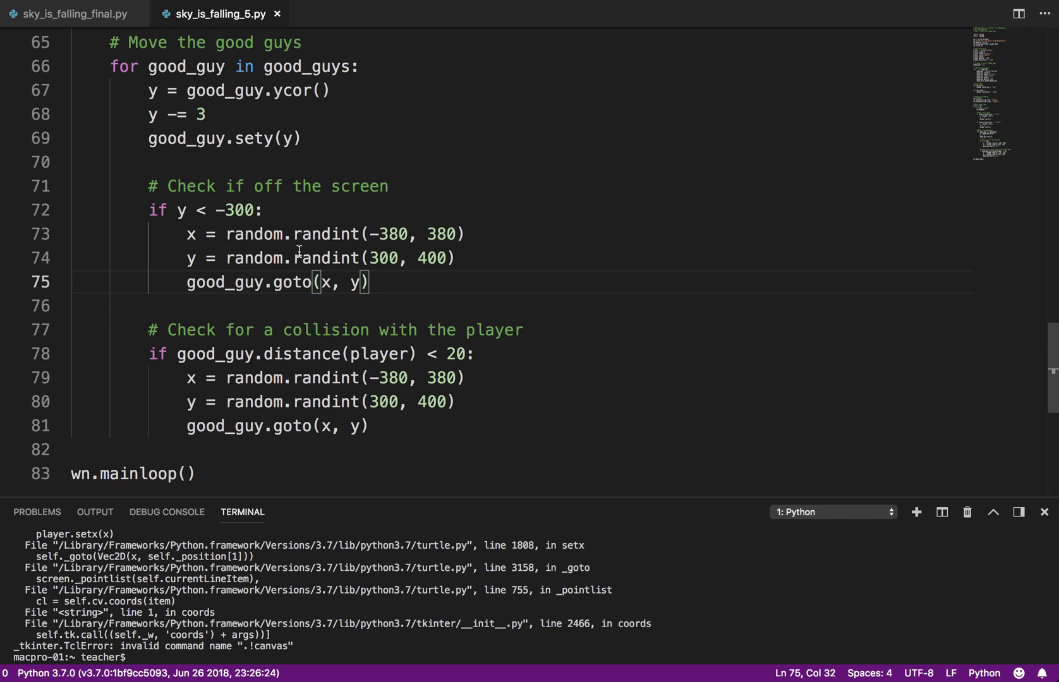
pyautogui.scroll(2, 299, 251)
pyautogui.scroll(4, 284, 250)
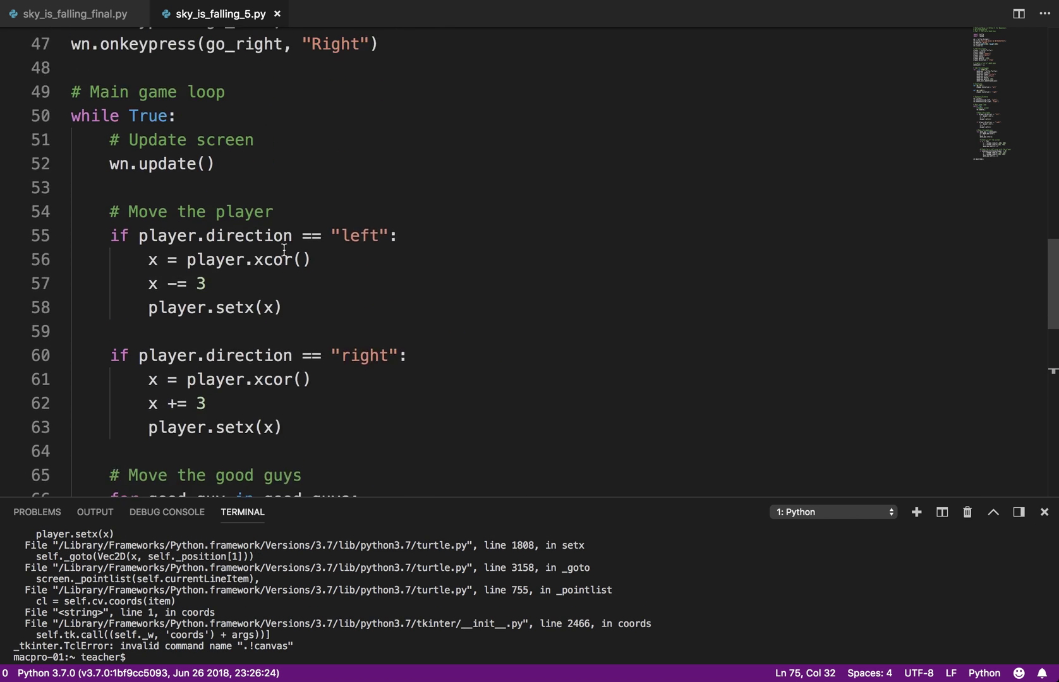
pyautogui.scroll(3, 284, 251)
pyautogui.scroll(1, 283, 250)
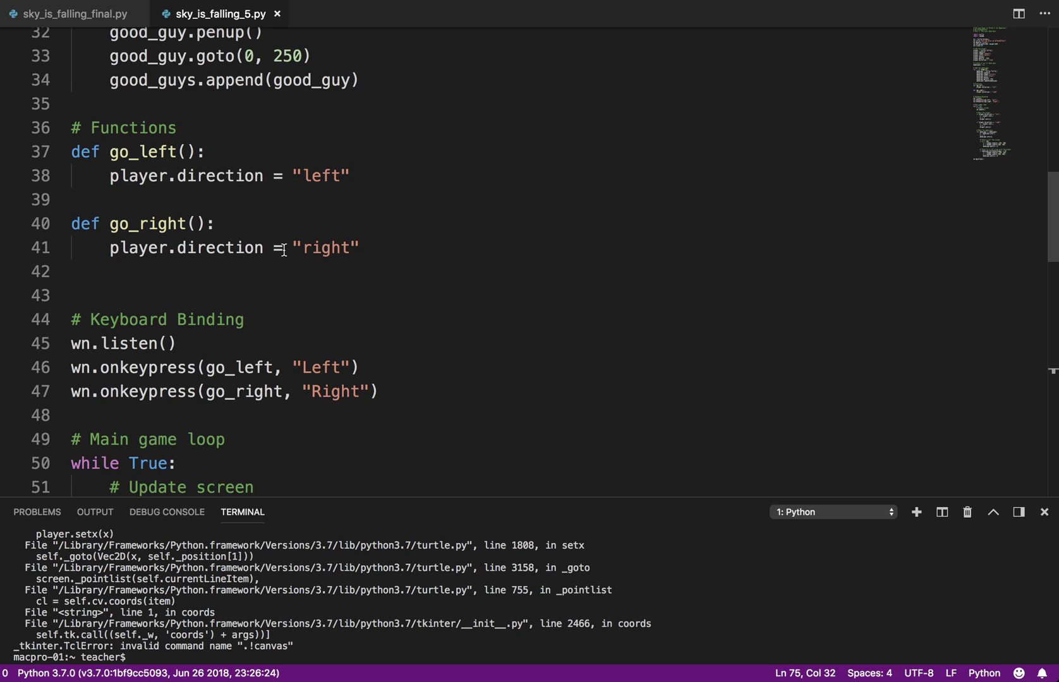
pyautogui.scroll(2, 283, 250)
pyautogui.scroll(1, 284, 250)
# Step: Add good_guy.speed(random.randint(1, 4)) on line 34 and change line 69 to y -= good_guy.speed
pyautogui.click(335, 257)
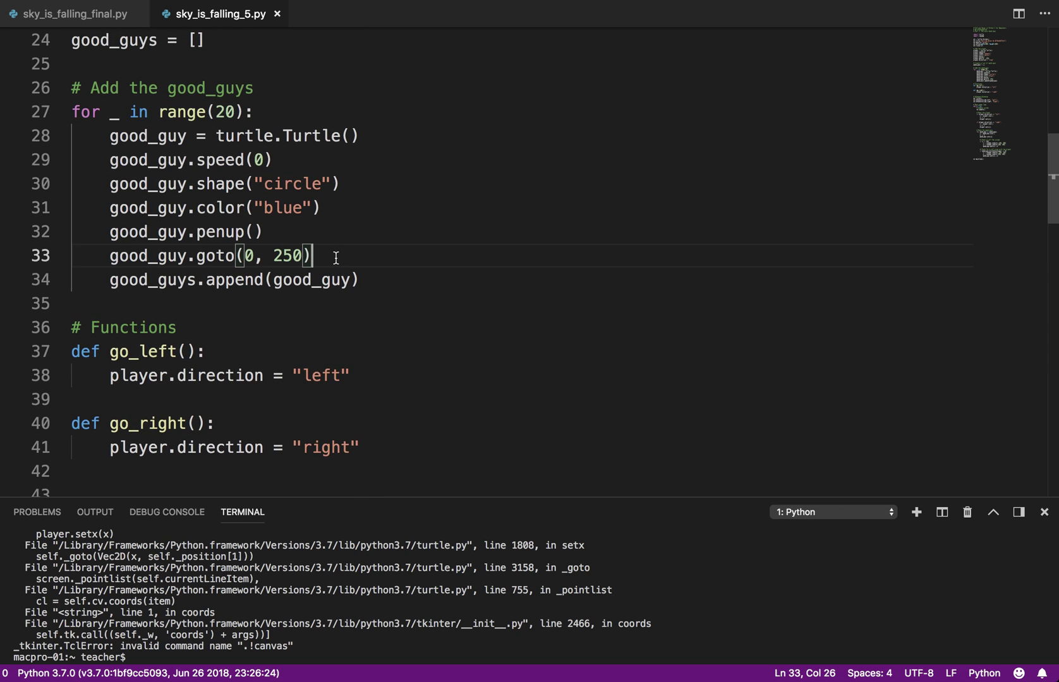
pyautogui.press('Return')
pyautogui.write('good_gu')
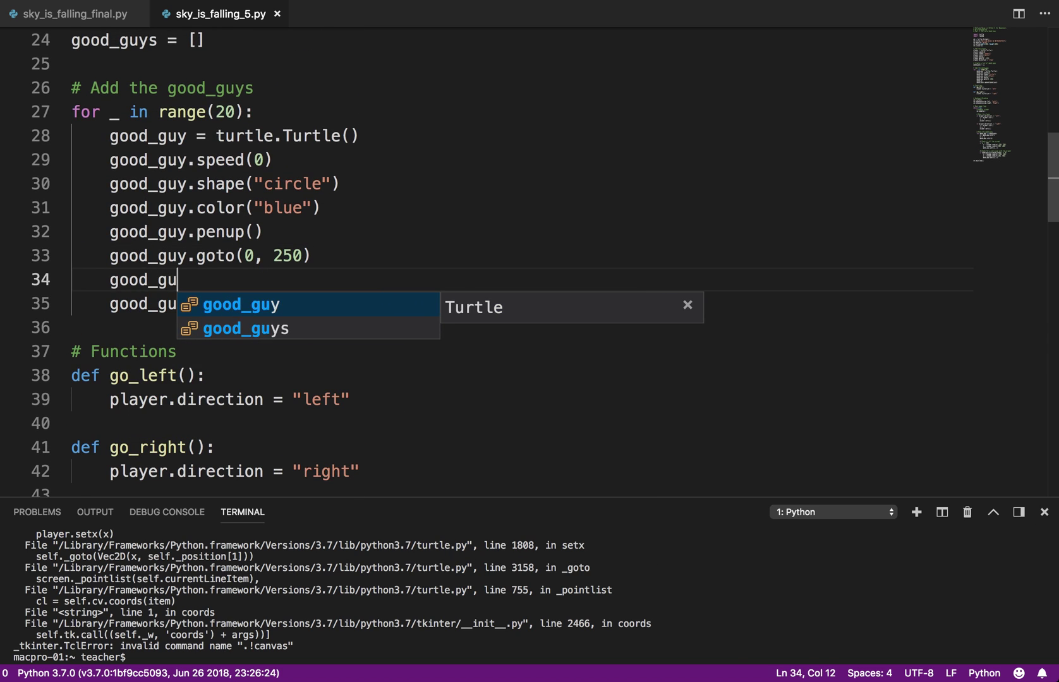
pyautogui.write('y.speed(')
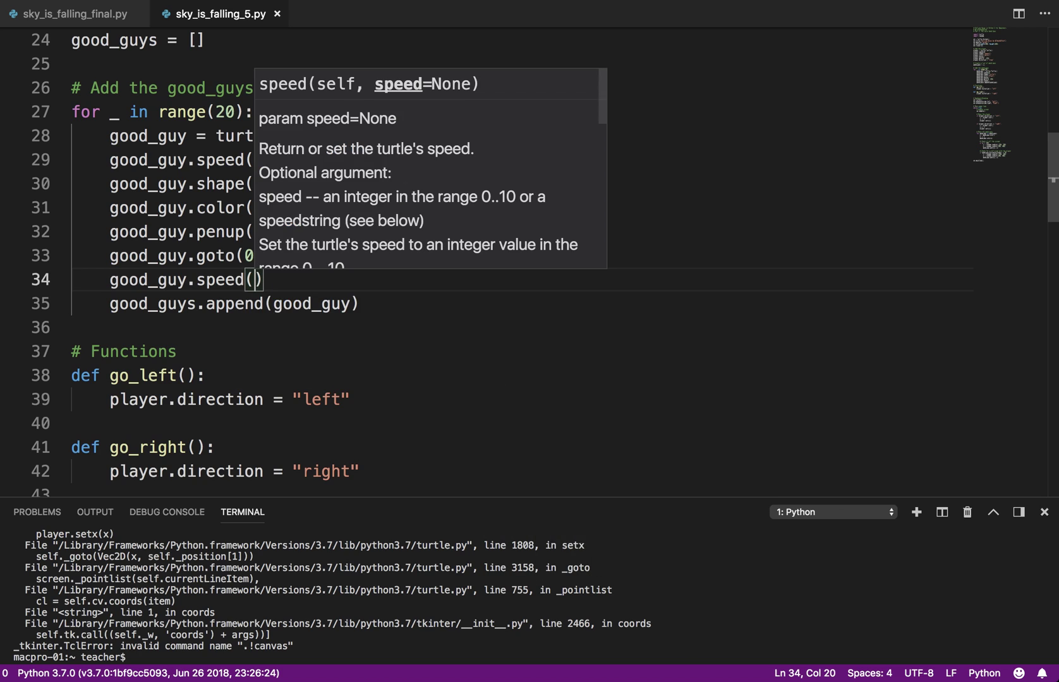
pyautogui.write('random.rand')
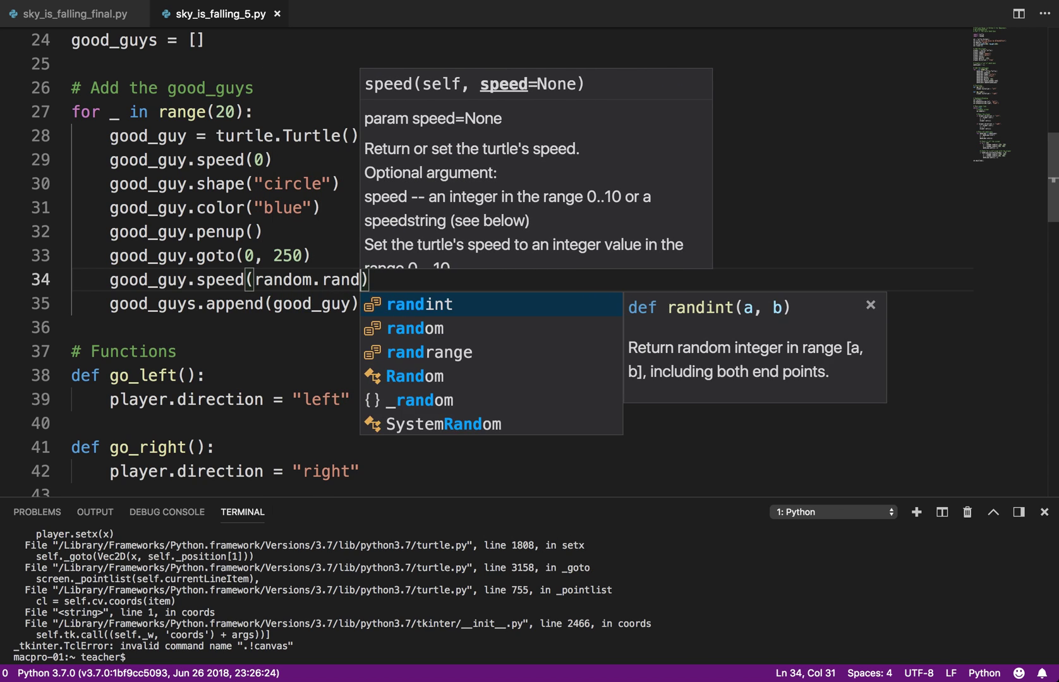
pyautogui.write('ing')
pyautogui.press('BackSpace')
pyautogui.write('t')
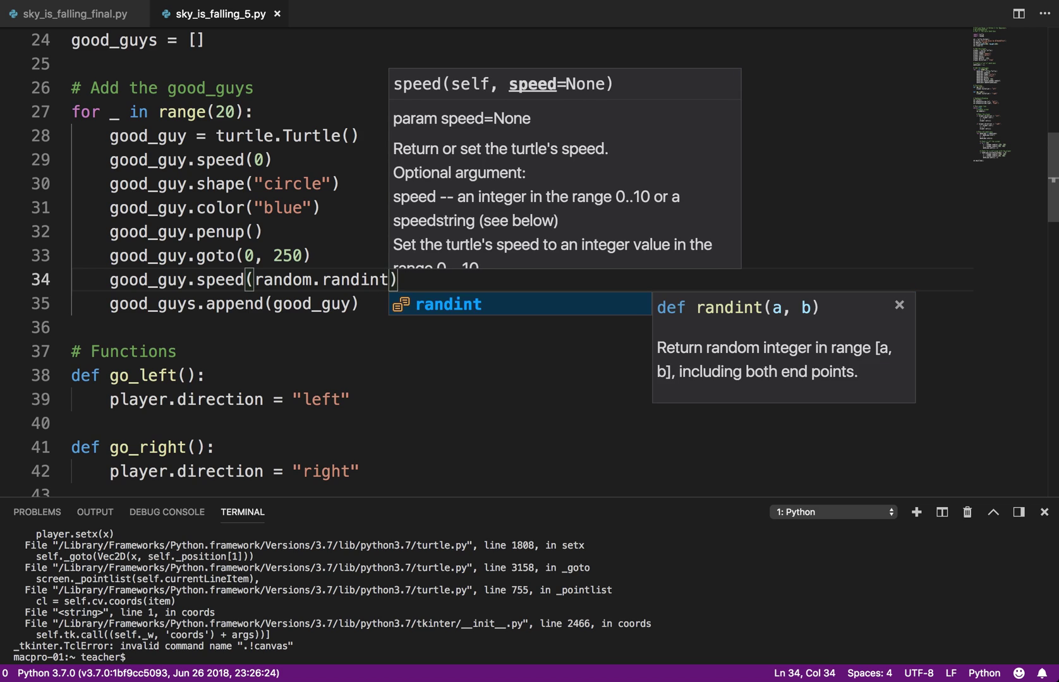
pyautogui.write('(1')
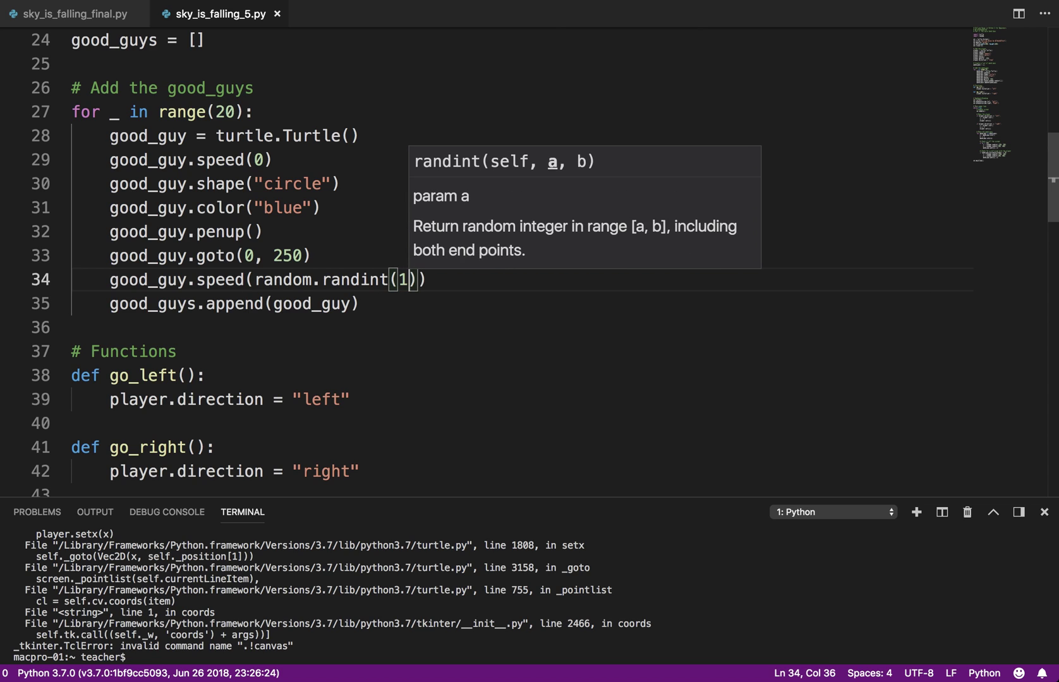
pyautogui.write(', 4')
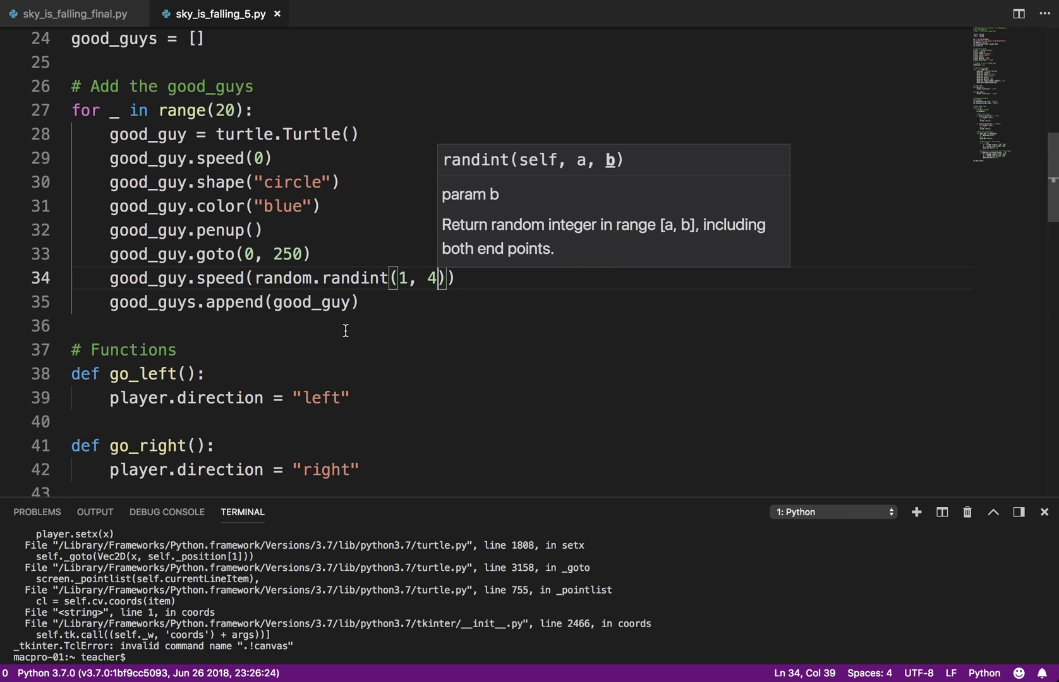
pyautogui.scroll(-3, 345, 330)
pyautogui.scroll(-4, 345, 331)
pyautogui.scroll(-1, 346, 331)
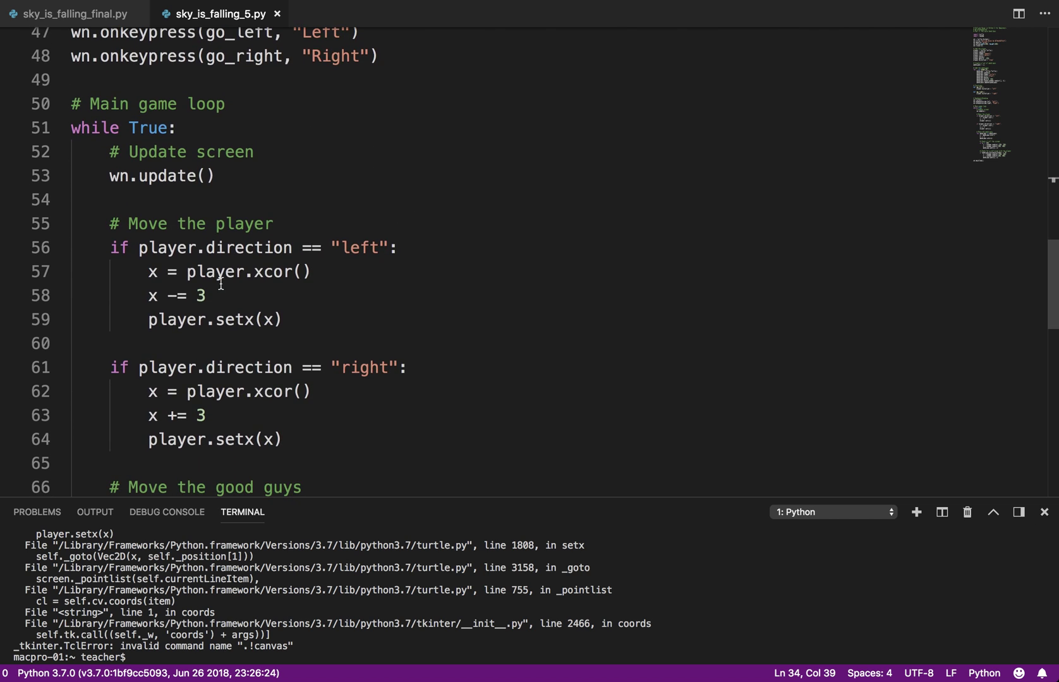
pyautogui.scroll(-1, 213, 307)
pyautogui.scroll(-5, 213, 307)
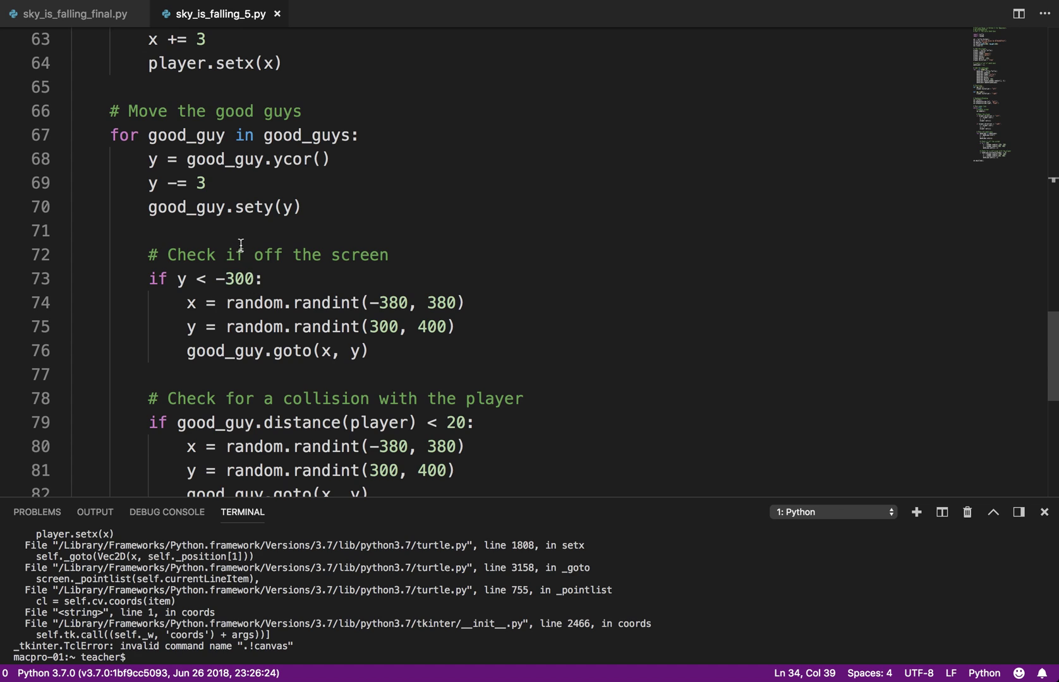
pyautogui.click(206, 181)
pyautogui.write('g')
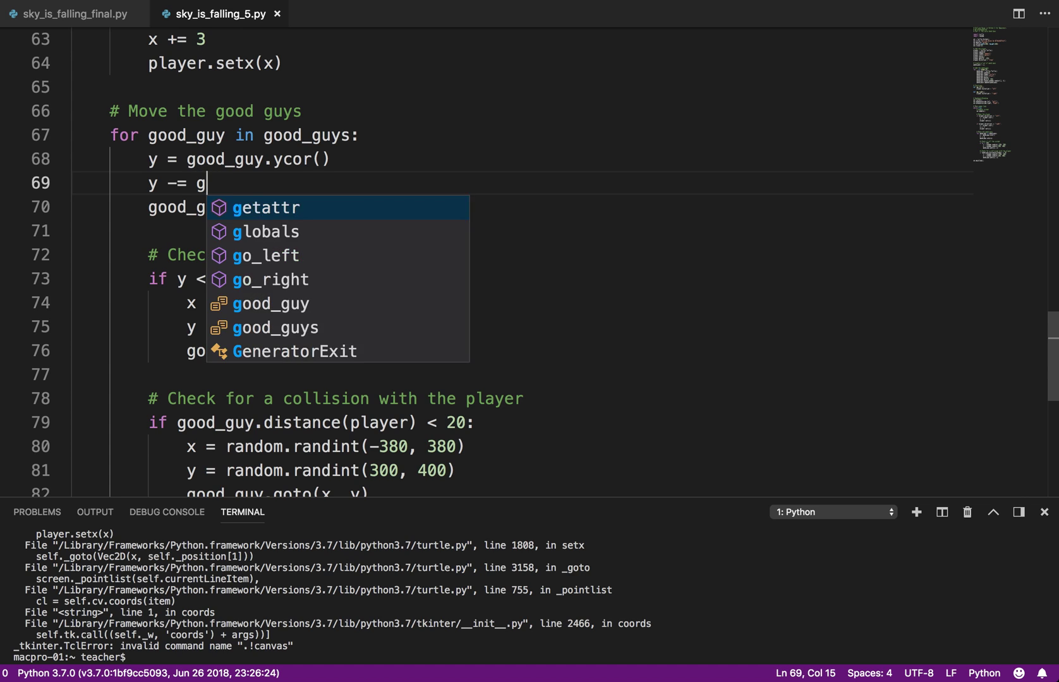
pyautogui.write('ood_guy')
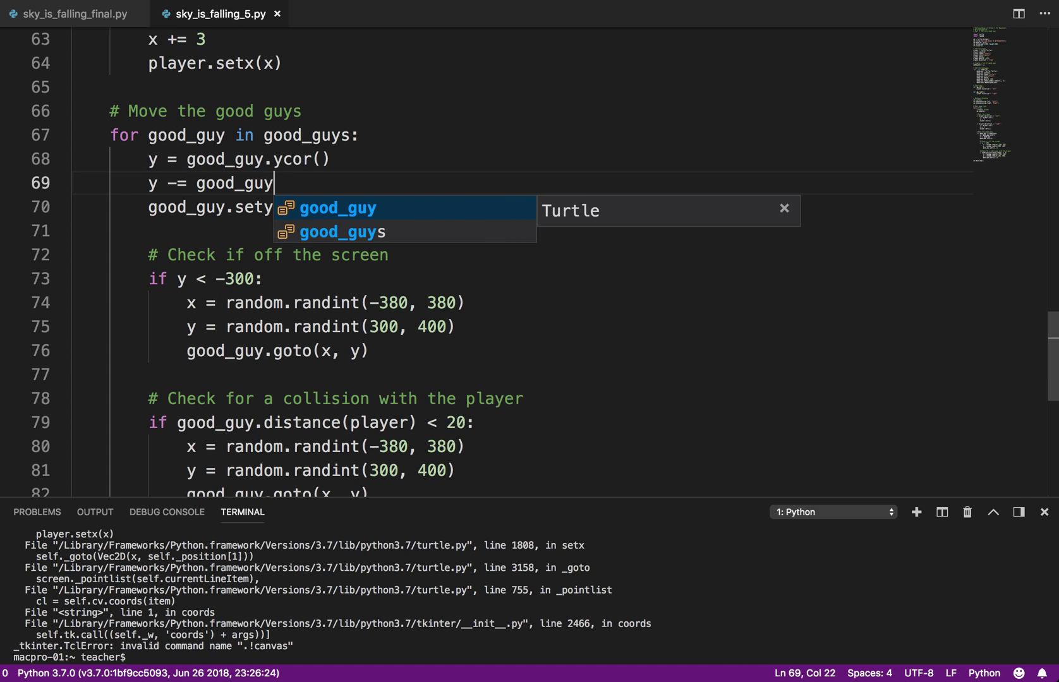
pyautogui.write('.speed')
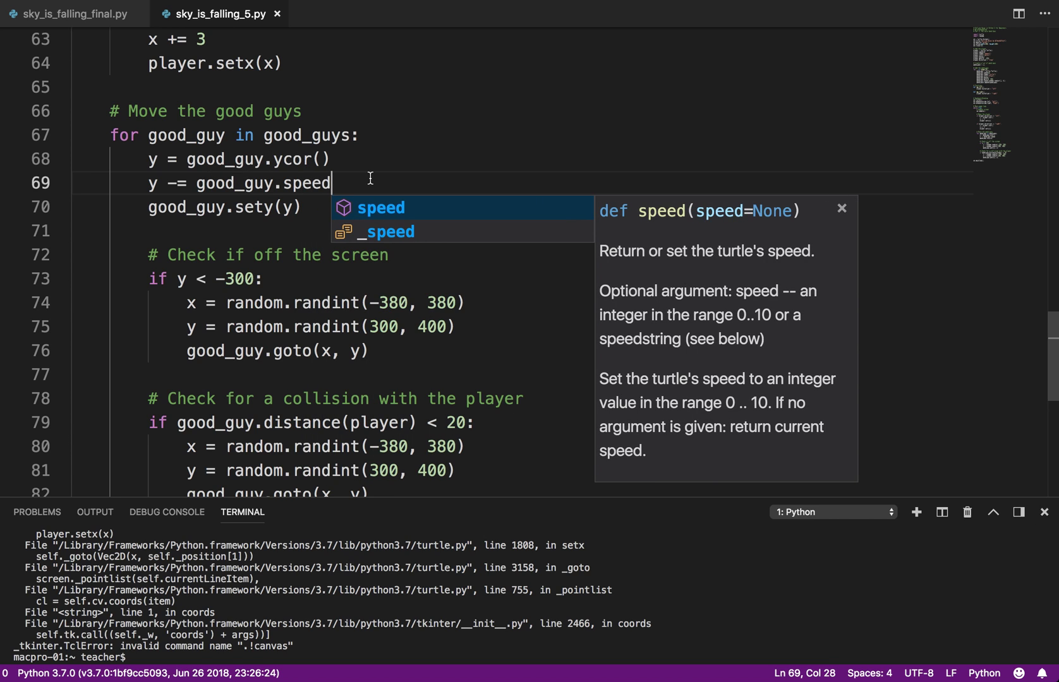
pyautogui.scroll(1, 369, 178)
pyautogui.scroll(3, 369, 178)
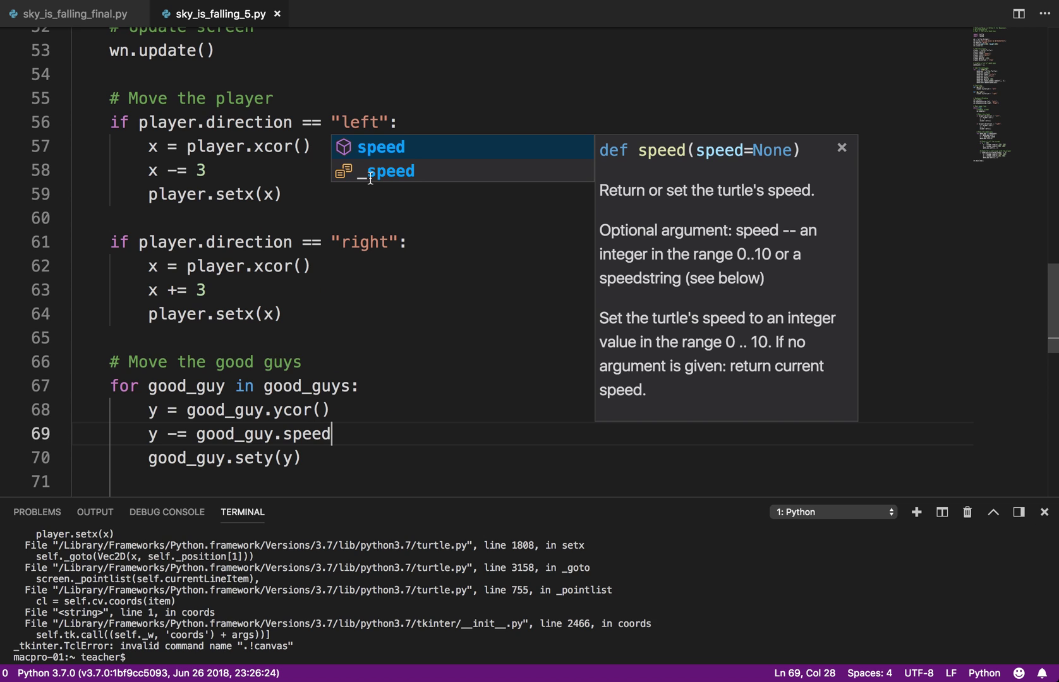
# Step: Change line 34 to good_guy.speed = random.randint(1, 4) and review the speed code
pyautogui.press('Escape')
pyautogui.scroll(5, 347, 251)
pyautogui.scroll(1, 345, 253)
pyautogui.scroll(1, 346, 252)
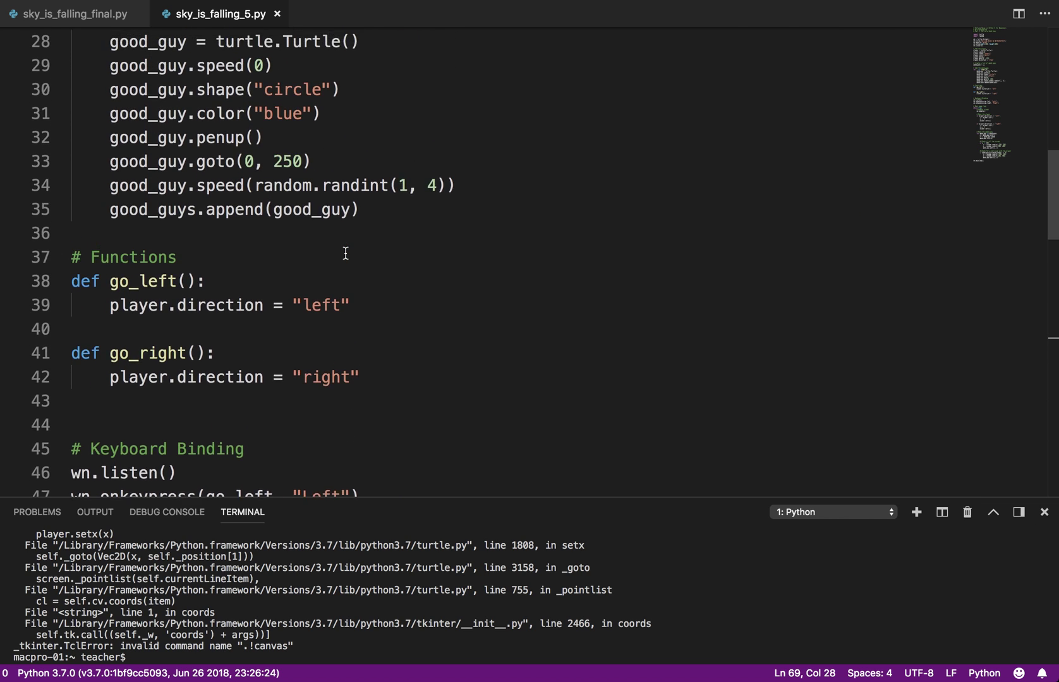
pyautogui.scroll(1, 346, 253)
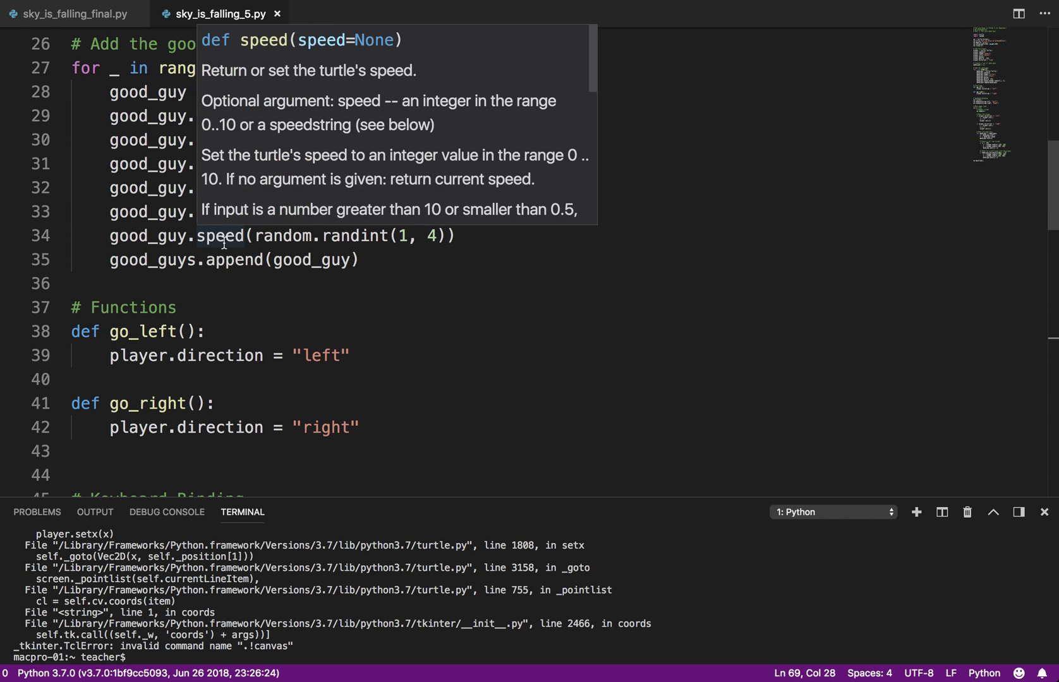
pyautogui.click(254, 236)
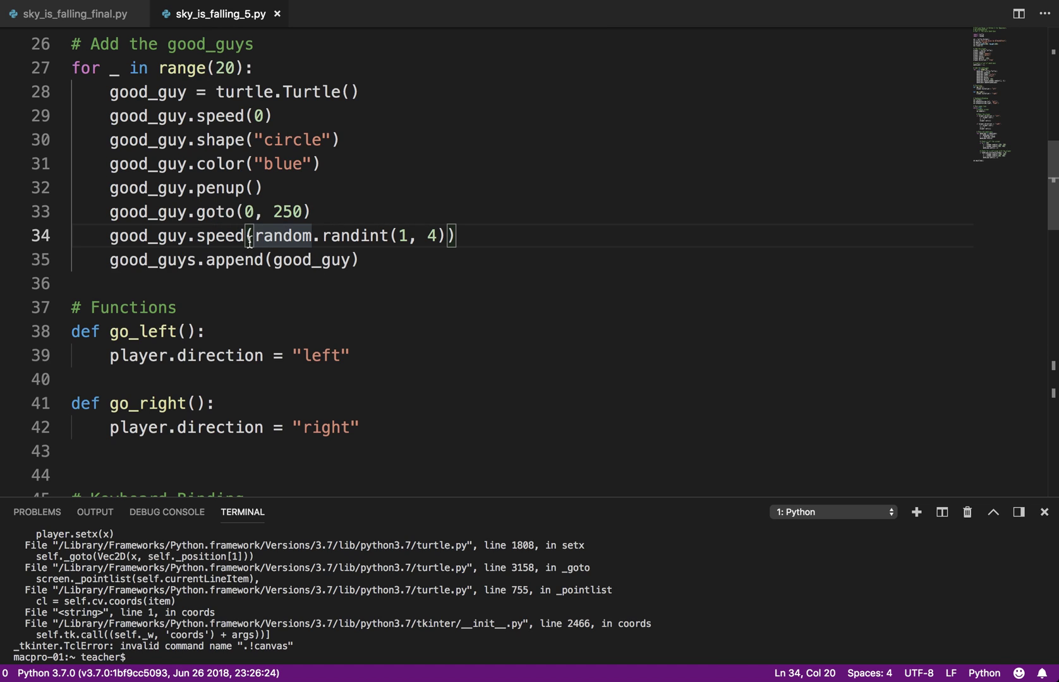
pyautogui.press('BackSpace')
pyautogui.write('=')
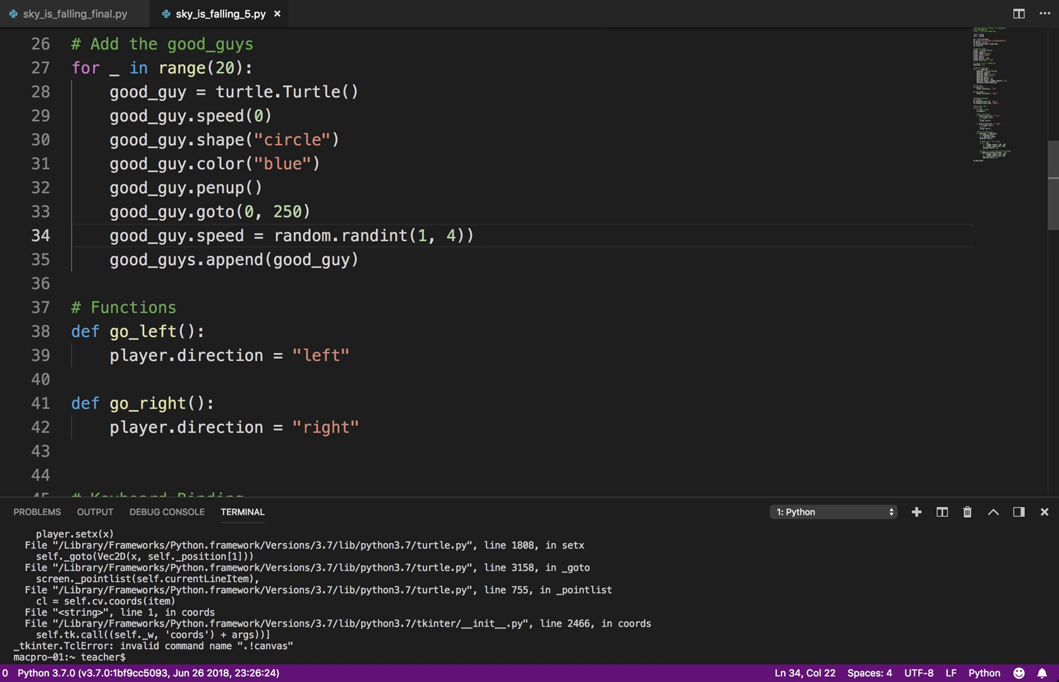
pyautogui.scroll(-2, 280, 286)
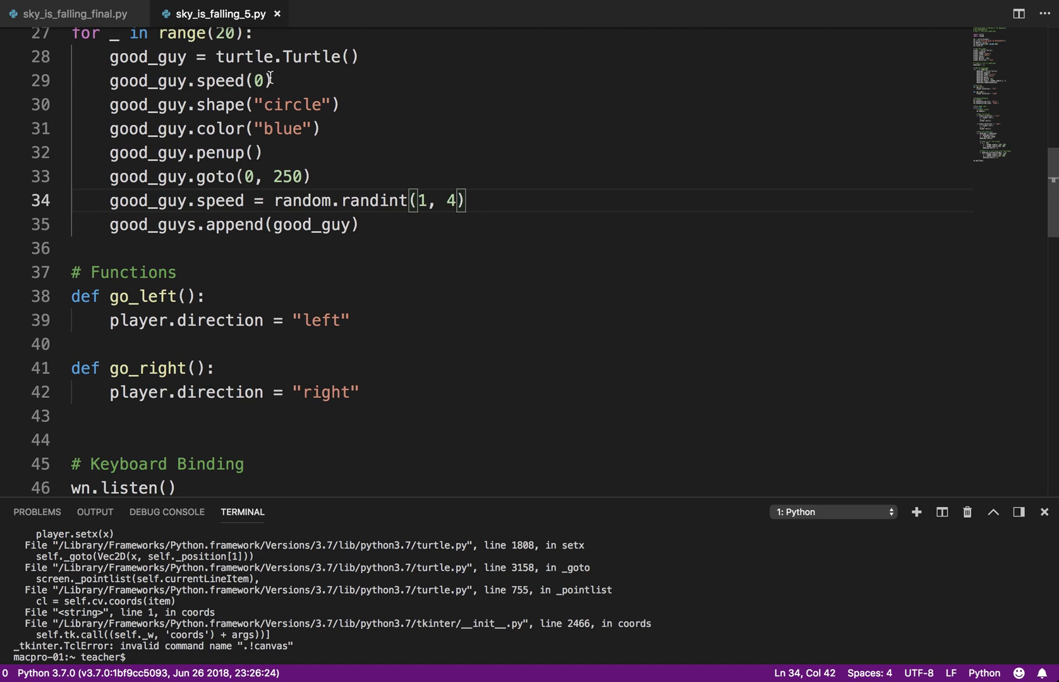
pyautogui.moveTo(270, 80); pyautogui.dragTo(142, 80)
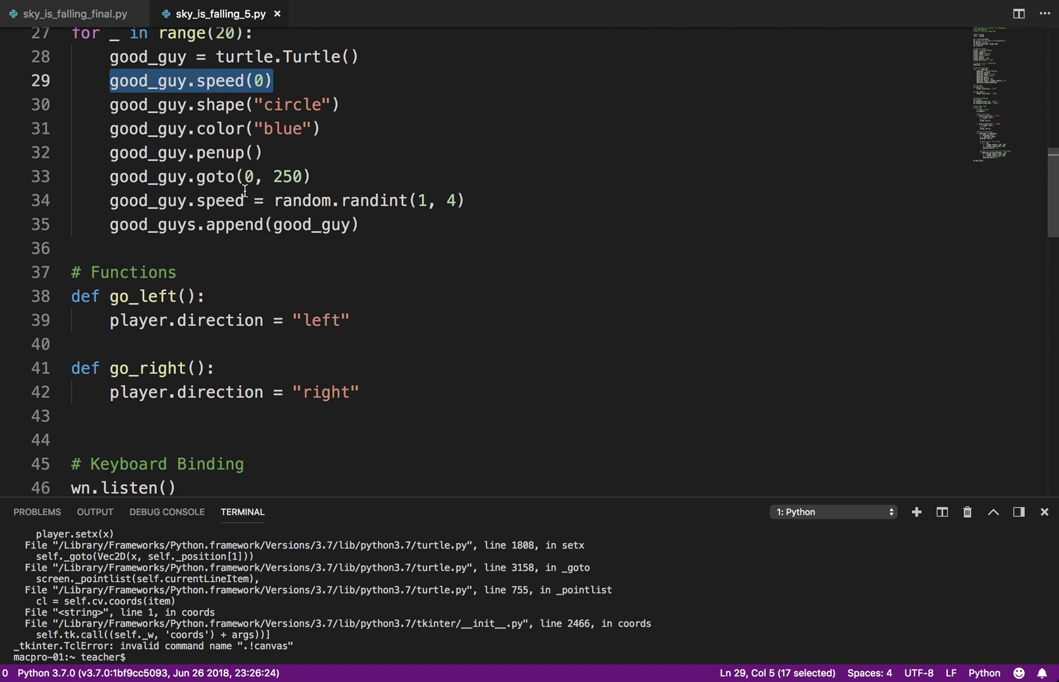
pyautogui.doubleClick(213, 201)
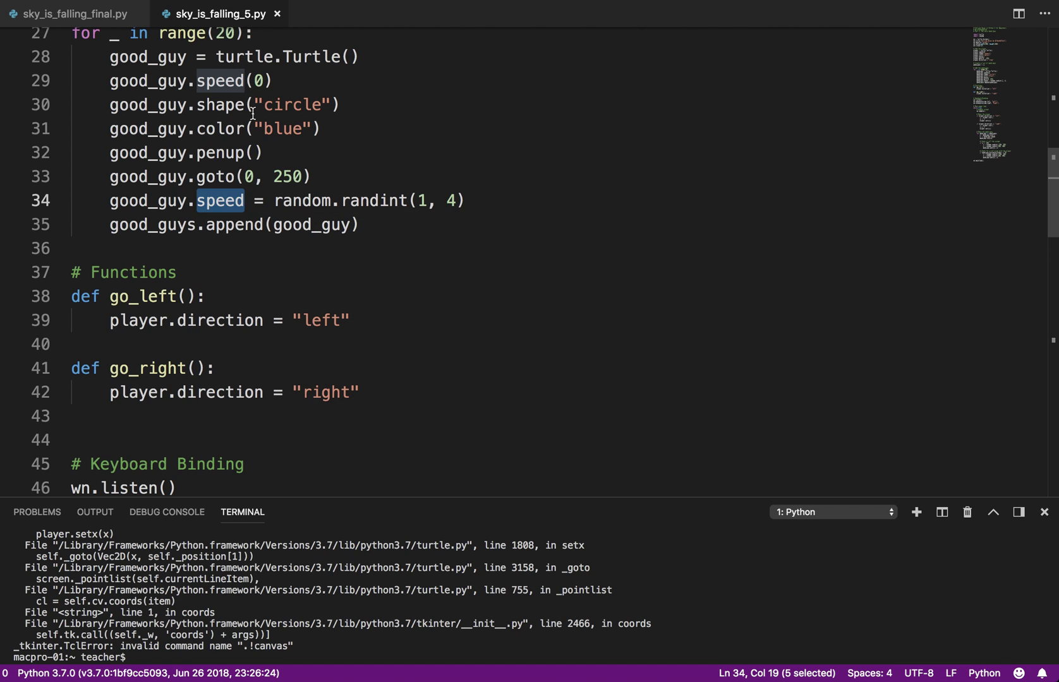
pyautogui.scroll(-1, 252, 114)
pyautogui.scroll(-10, 256, 149)
pyautogui.scroll(-3, 264, 196)
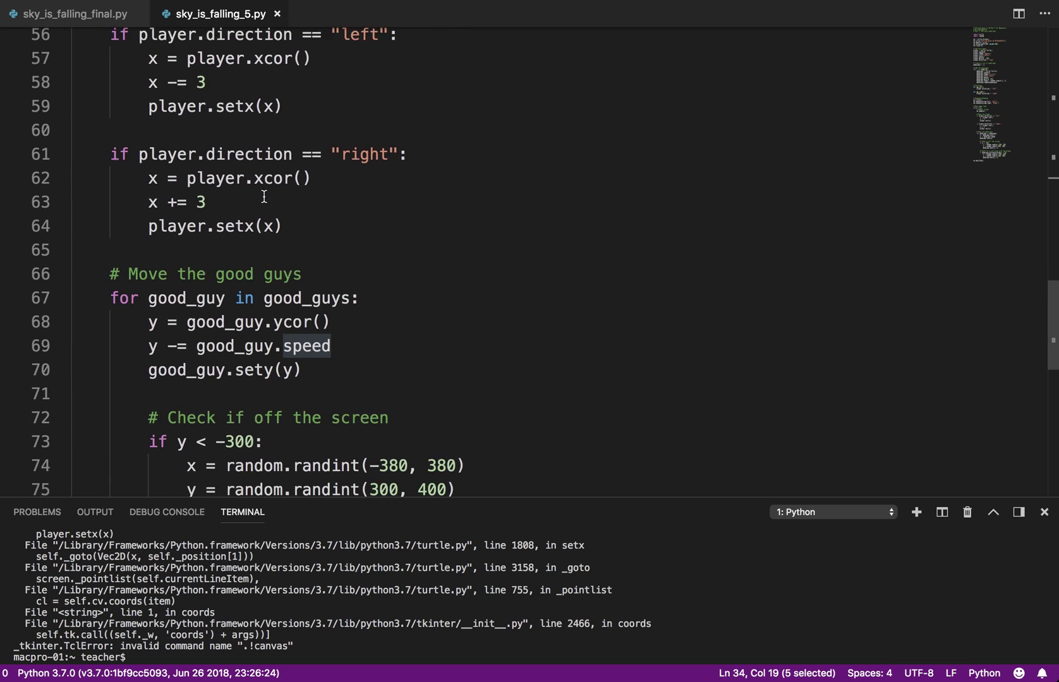
pyautogui.scroll(-1, 264, 197)
pyautogui.scroll(-3, 252, 165)
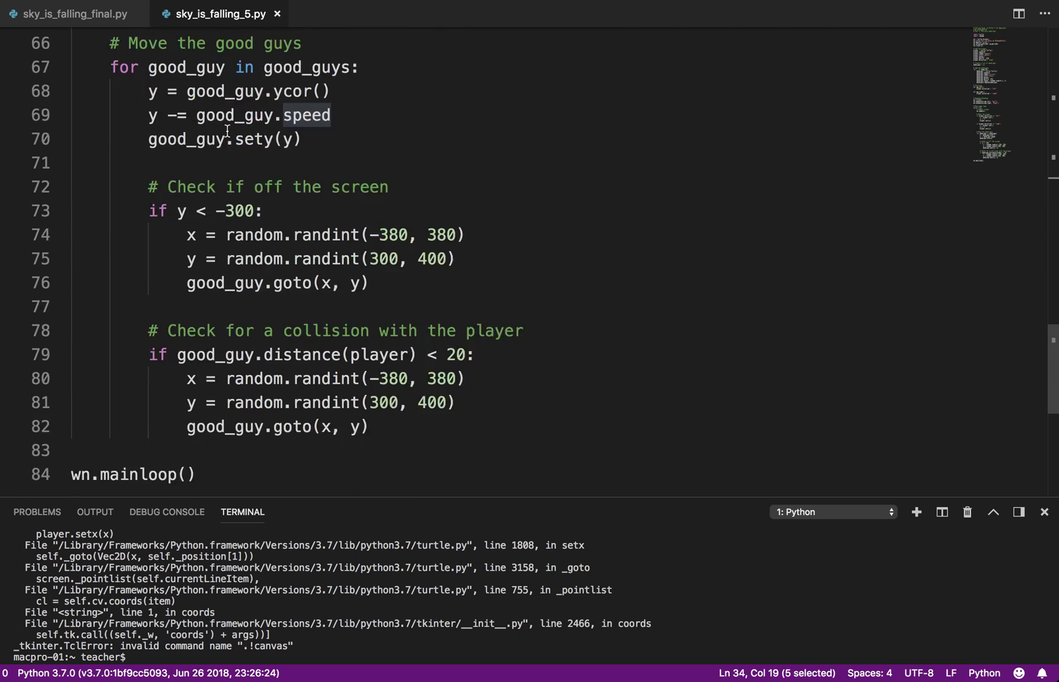
pyautogui.scroll(-1, 264, 199)
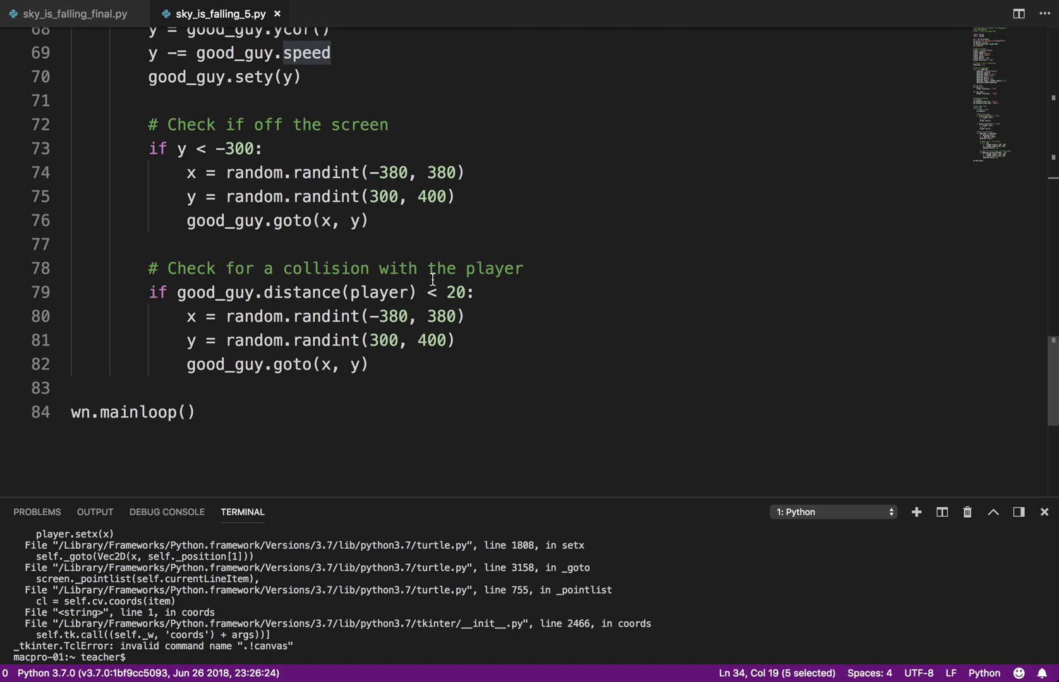
# Step: Run the game in the terminal and steer the player square left and right
pyautogui.rightClick(433, 280)
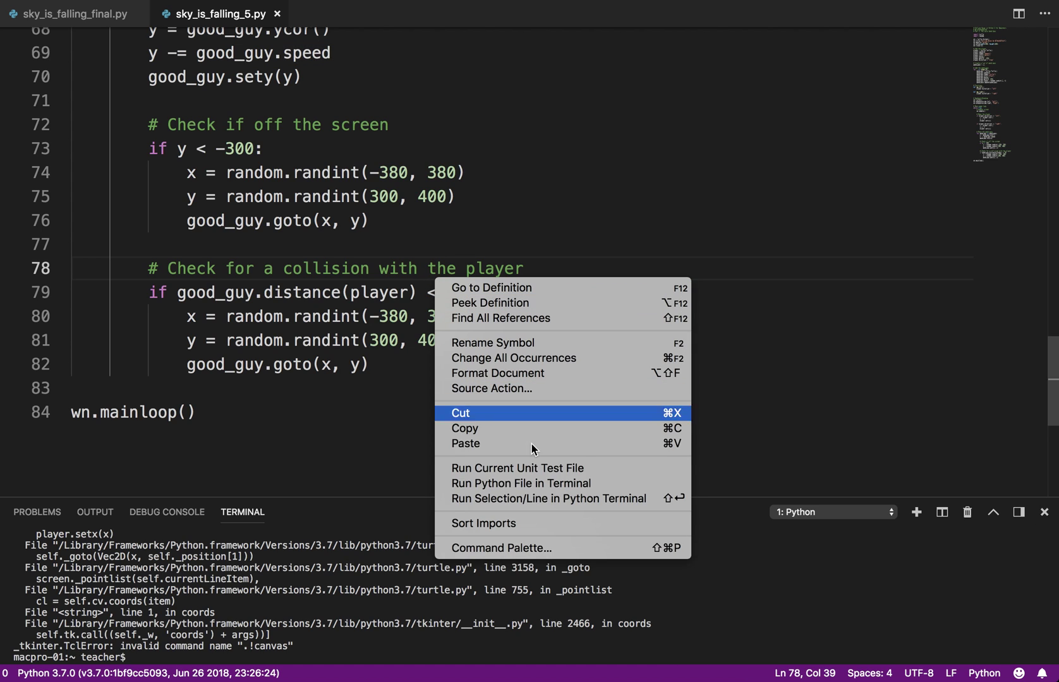
pyautogui.click(537, 482)
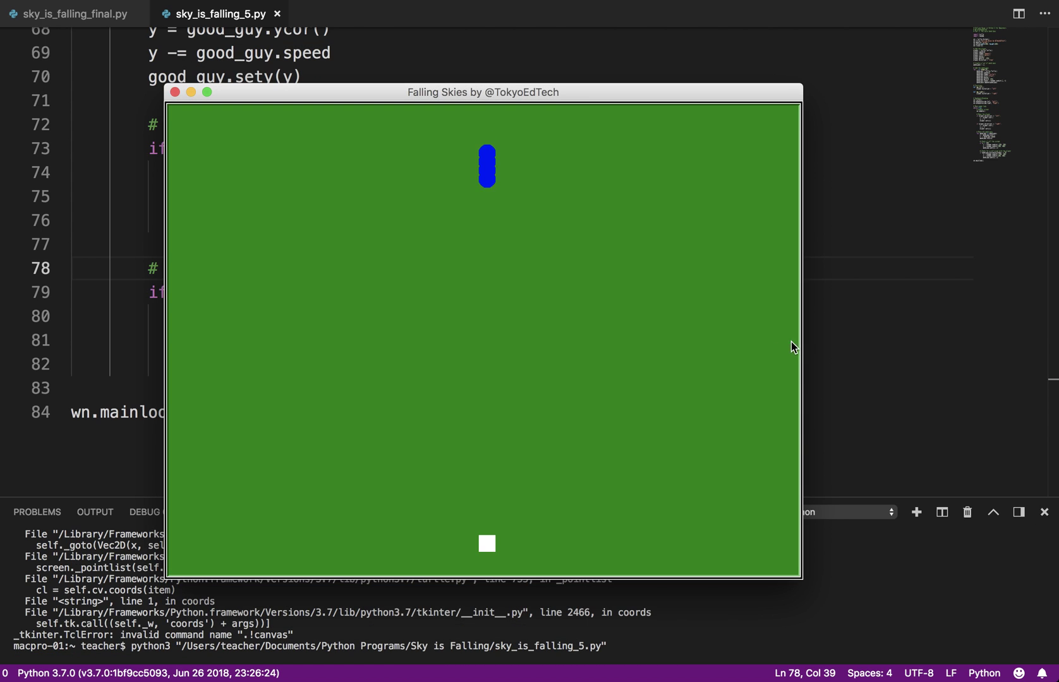
pyautogui.press('Left')
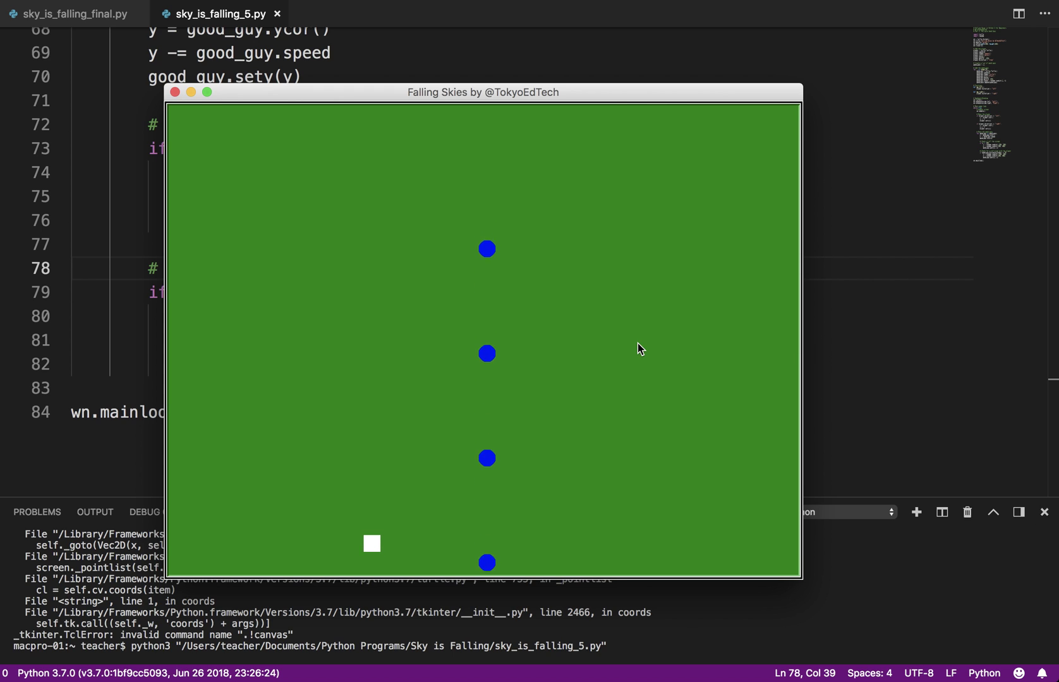
pyautogui.press('Right')
pyautogui.press('Left')
pyautogui.press('Right')
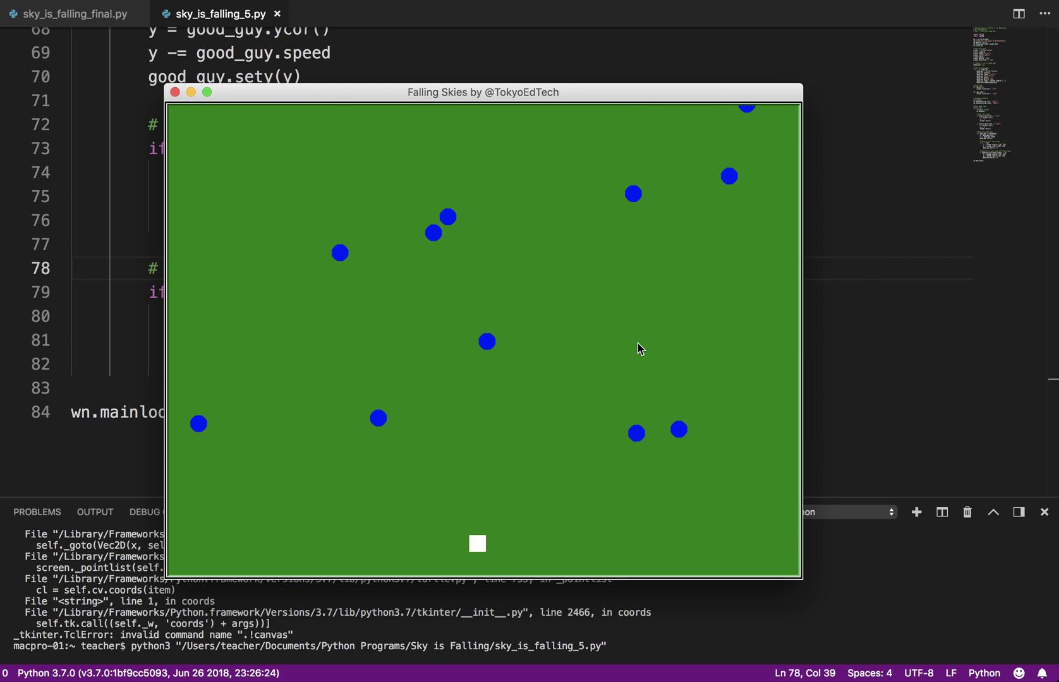
pyautogui.press('Left')
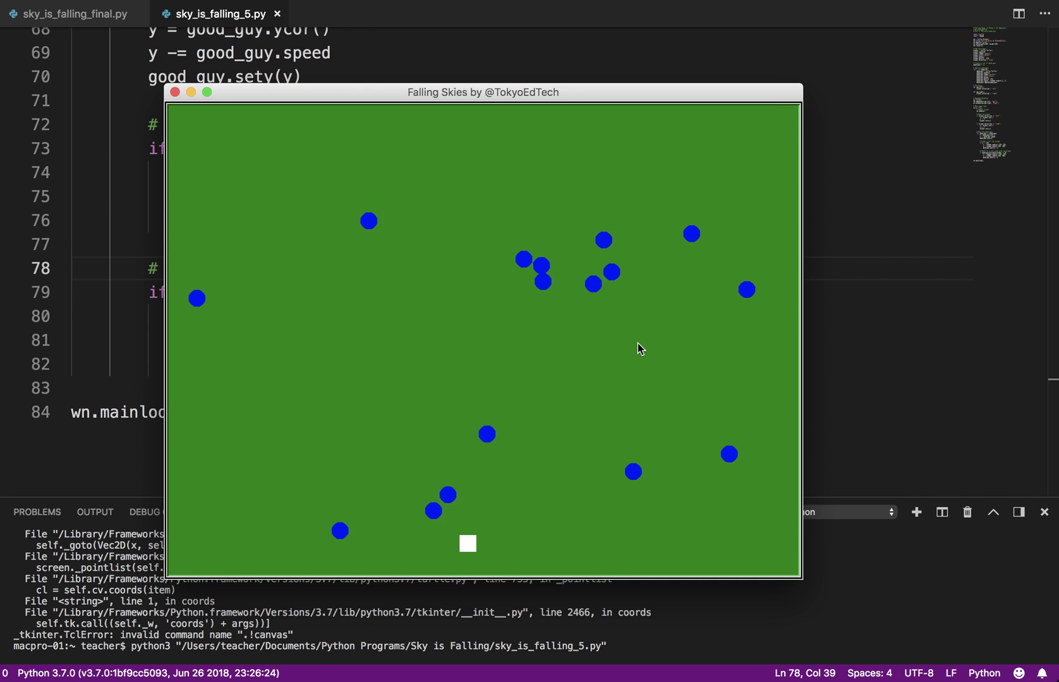
pyautogui.press('Right')
# Step: Keep dodging left and right while the good guys fall at varied speeds
pyautogui.press('Left')
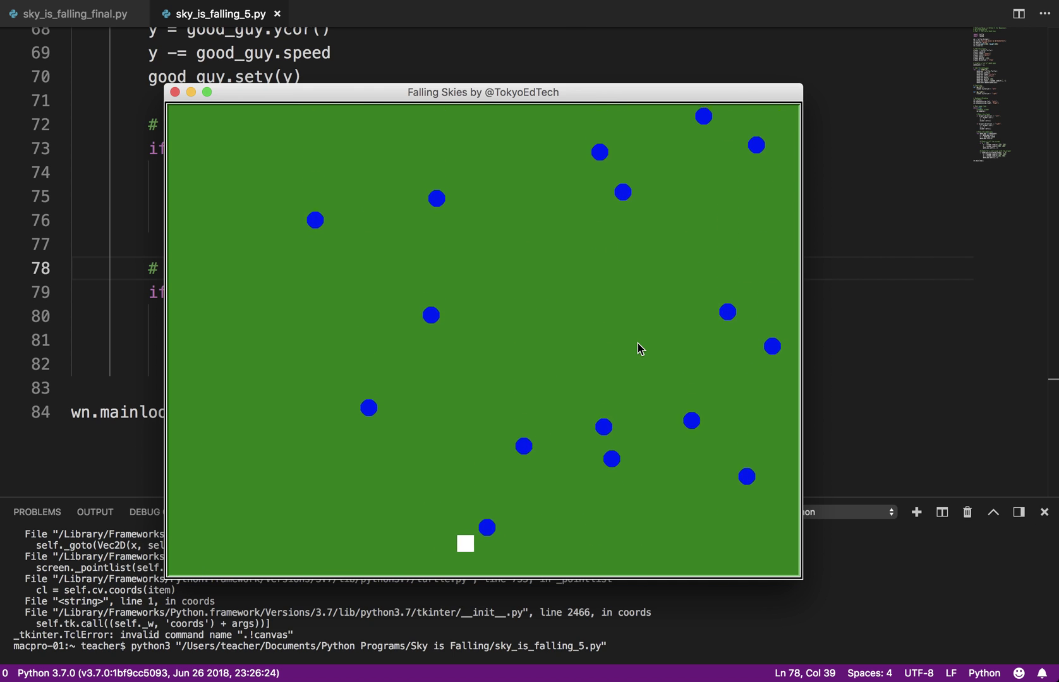
pyautogui.press('Right')
pyautogui.press('Right')
pyautogui.press('Left')
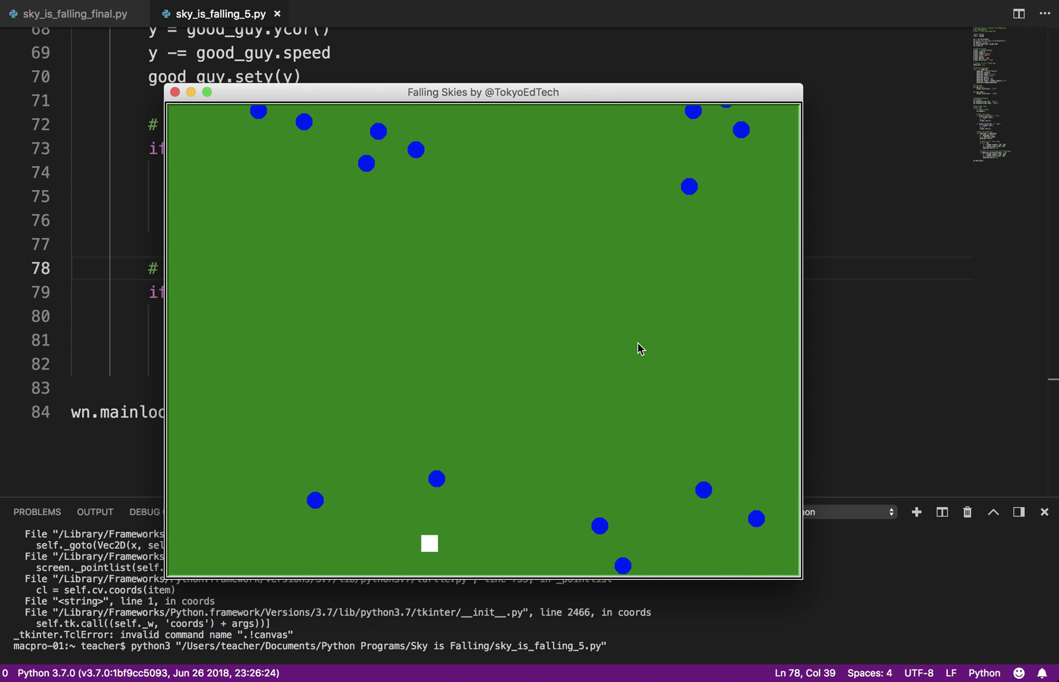
pyautogui.press('Right')
pyautogui.press('Left')
pyautogui.press('Right')
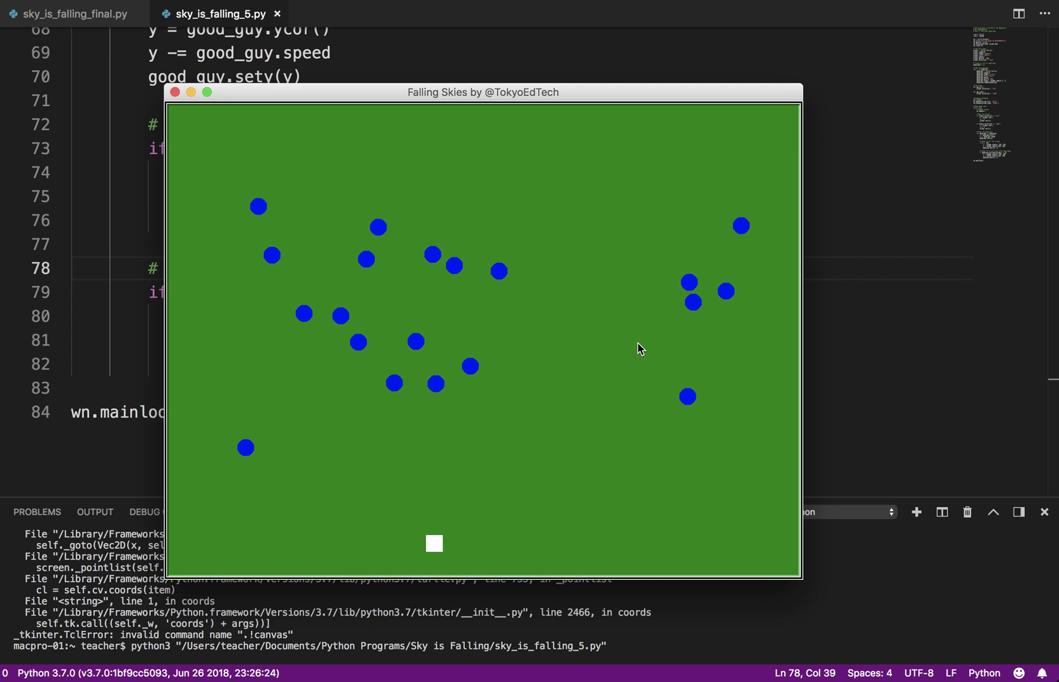
pyautogui.press('Left')
pyautogui.press('Left')
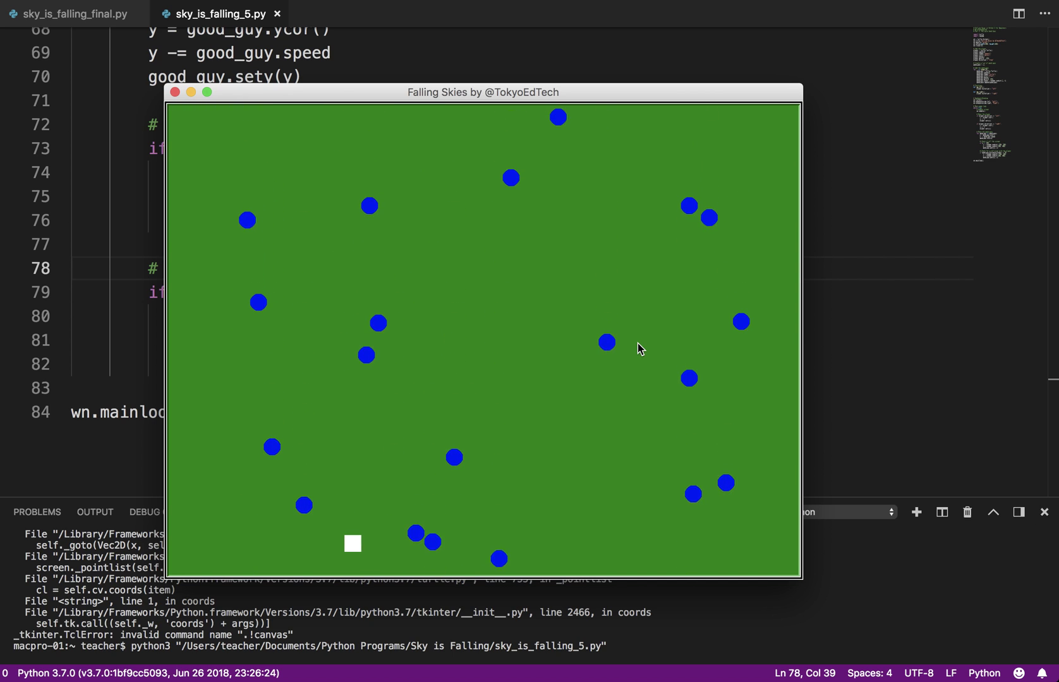
pyautogui.press('Left')
pyautogui.press('Right')
pyautogui.press('Right')
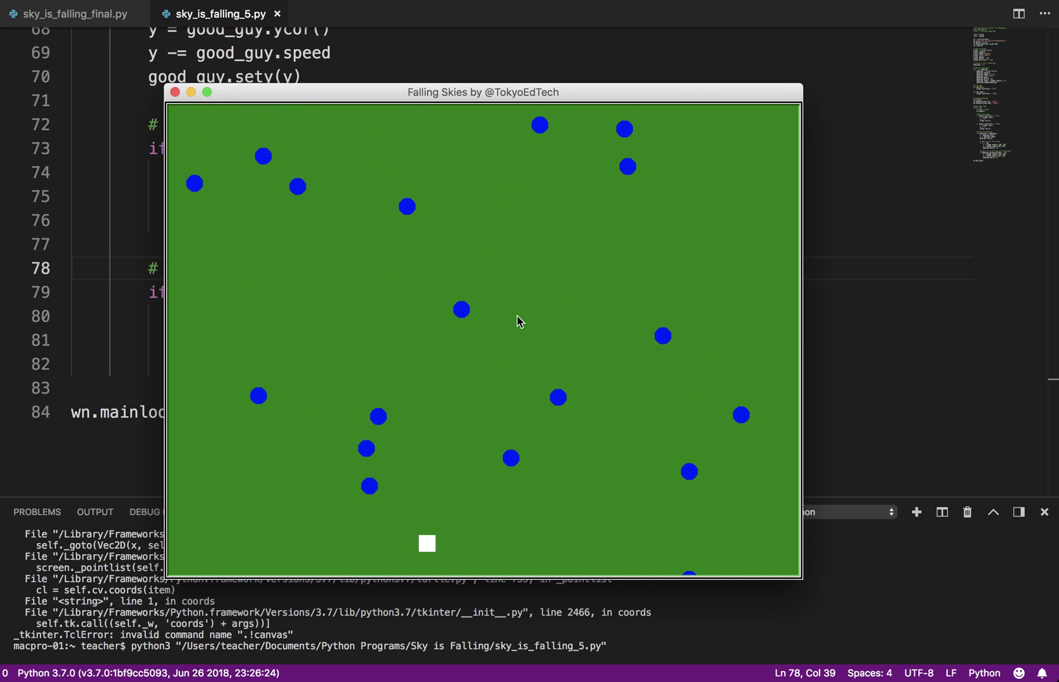
pyautogui.press('Right')
pyautogui.click(174, 91)
pyautogui.scroll(15, 278, 240)
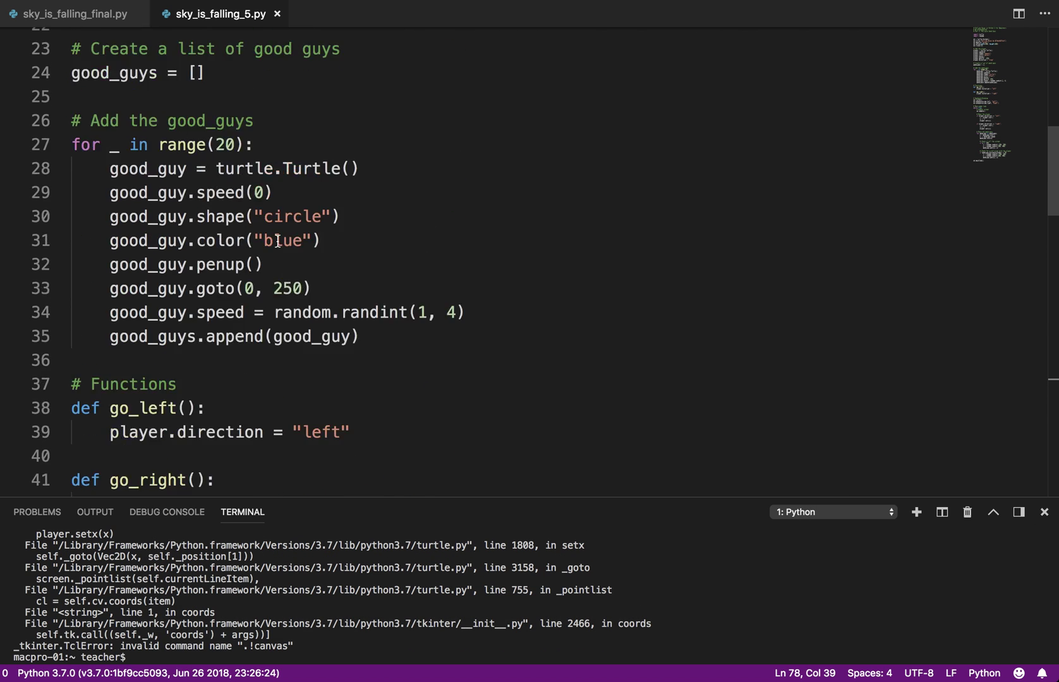
pyautogui.scroll(5, 277, 240)
pyautogui.scroll(2, 278, 240)
pyautogui.scroll(-3, 278, 238)
pyautogui.scroll(-1, 276, 237)
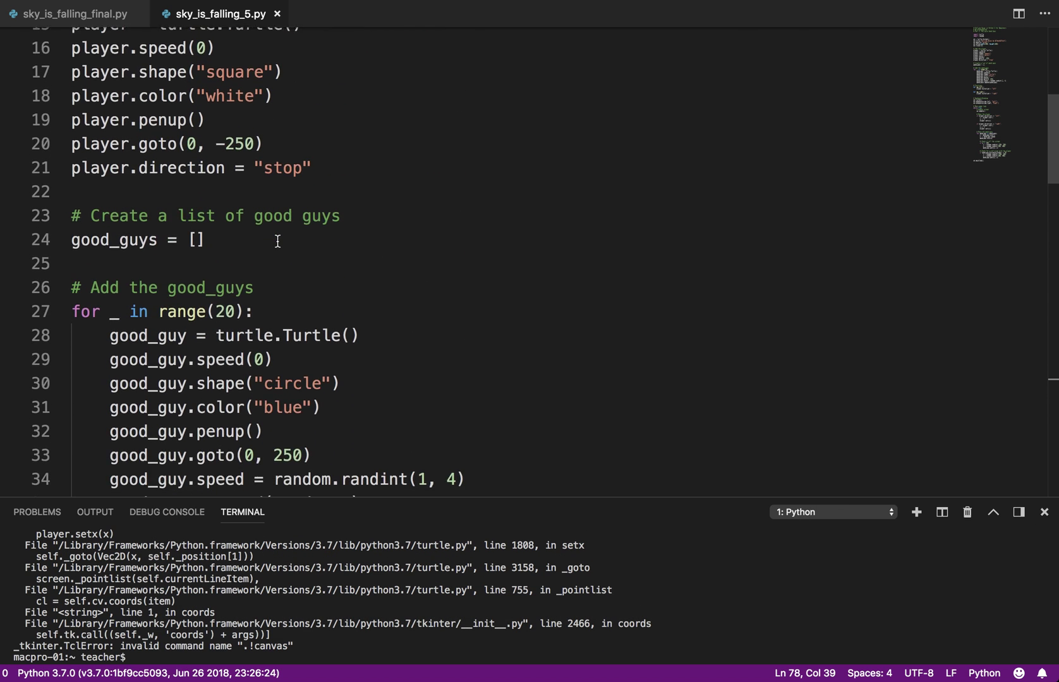
pyautogui.scroll(-1, 249, 235)
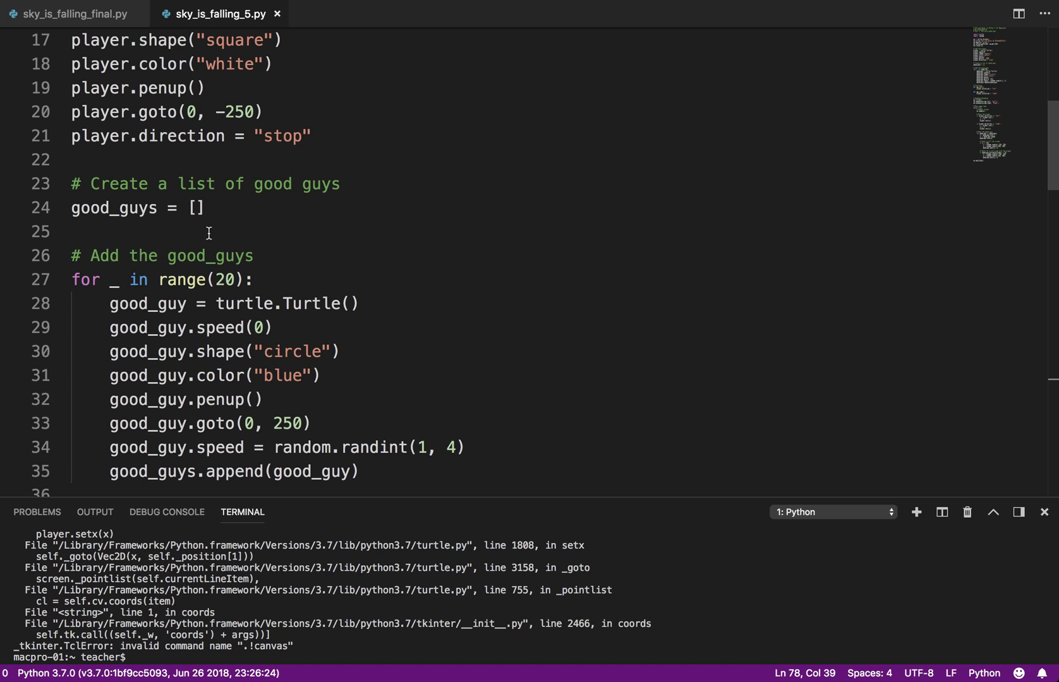
pyautogui.scroll(-1, 165, 279)
pyautogui.scroll(-3, 131, 224)
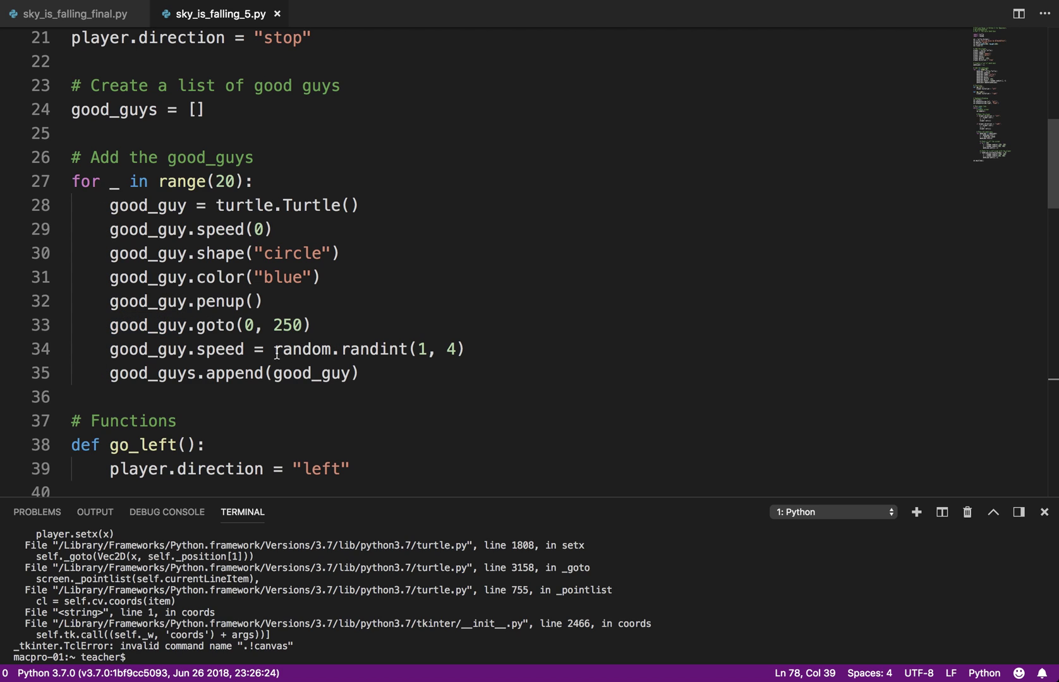
pyautogui.moveTo(275, 351); pyautogui.dragTo(433, 350)
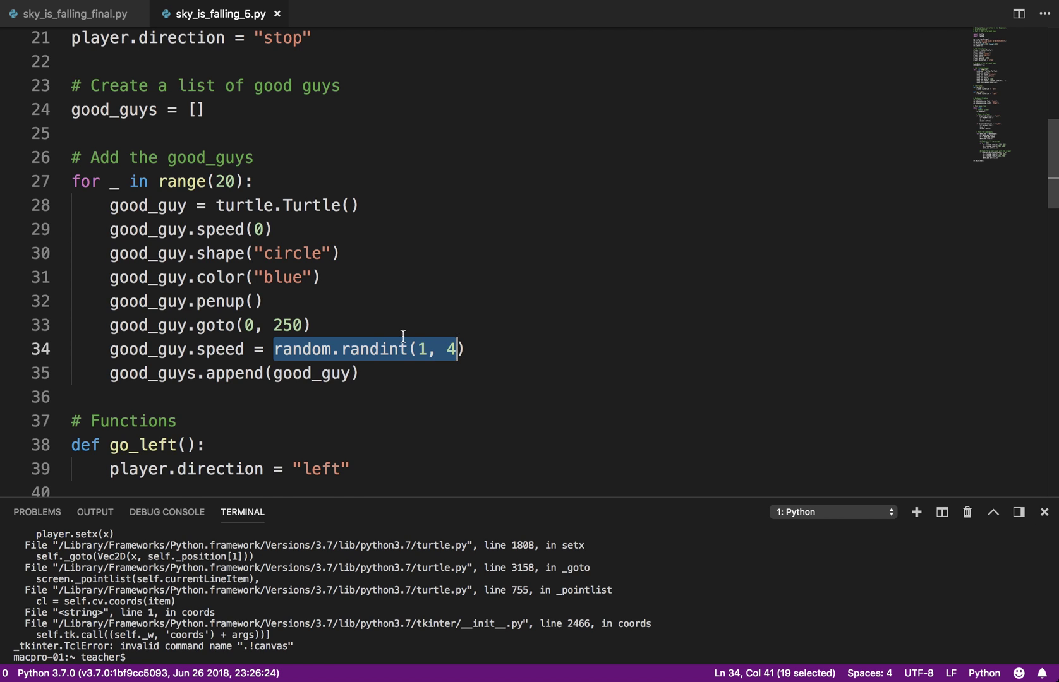
pyautogui.scroll(-2, 403, 336)
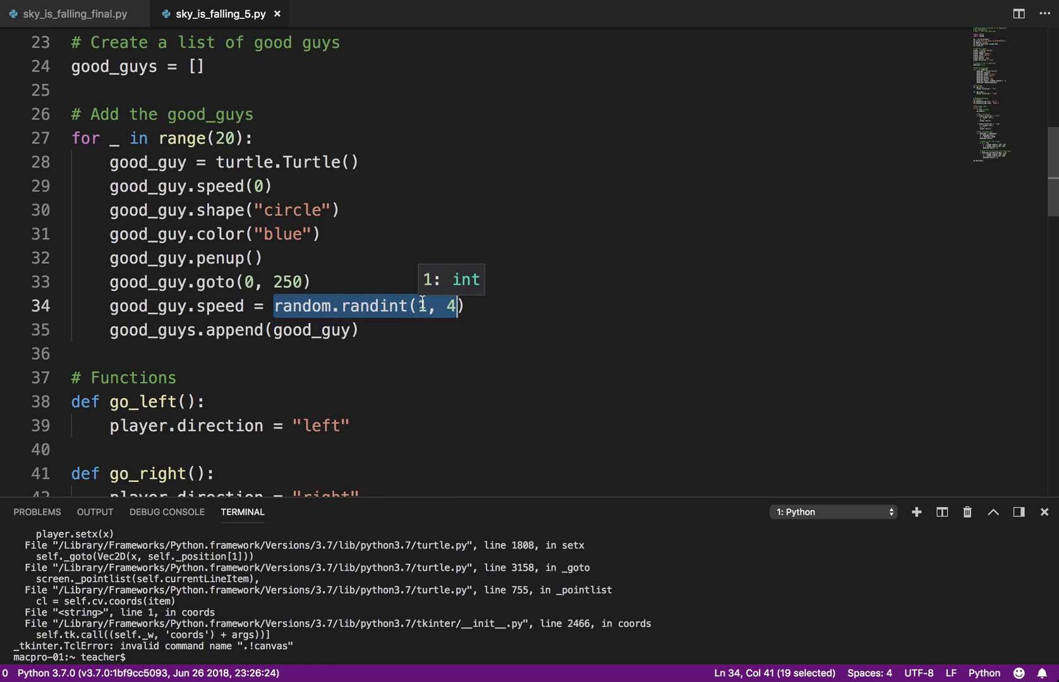
pyautogui.scroll(-4, 312, 325)
pyautogui.scroll(-5, 312, 326)
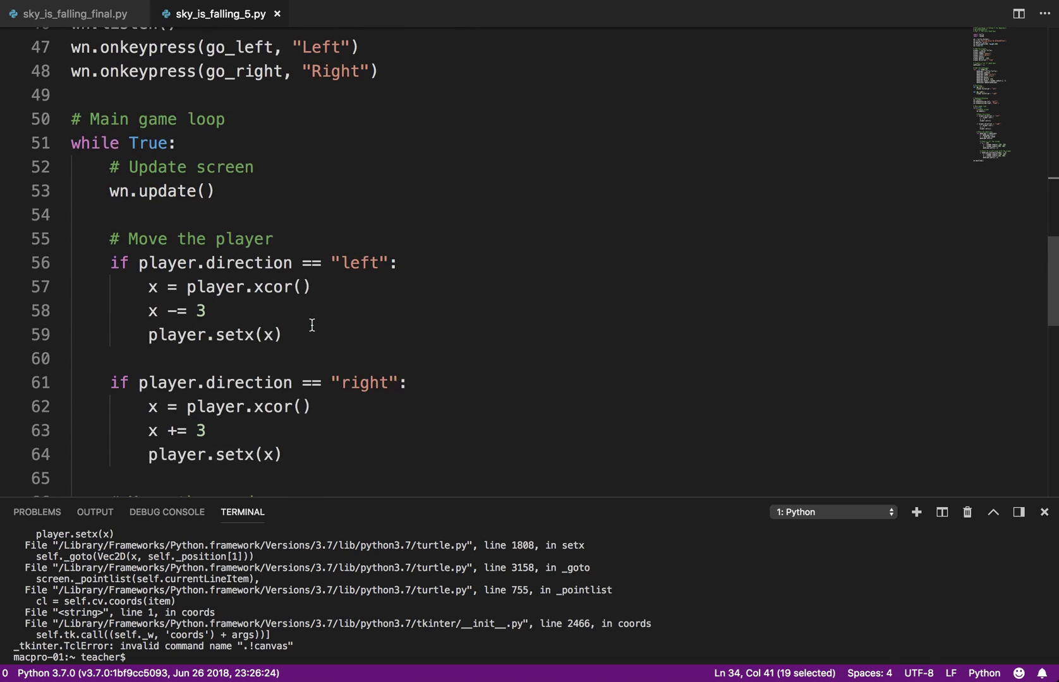
pyautogui.scroll(-5, 312, 325)
pyautogui.scroll(-1, 312, 326)
pyautogui.scroll(2, 312, 326)
pyautogui.scroll(1, 312, 325)
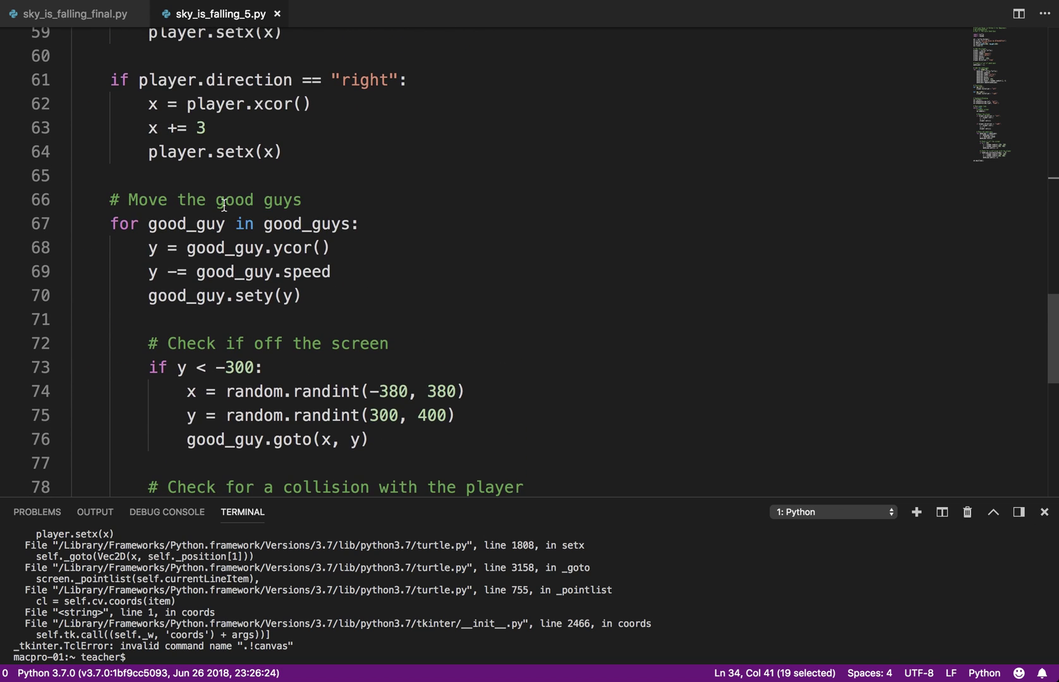
pyautogui.moveTo(110, 223); pyautogui.dragTo(361, 224)
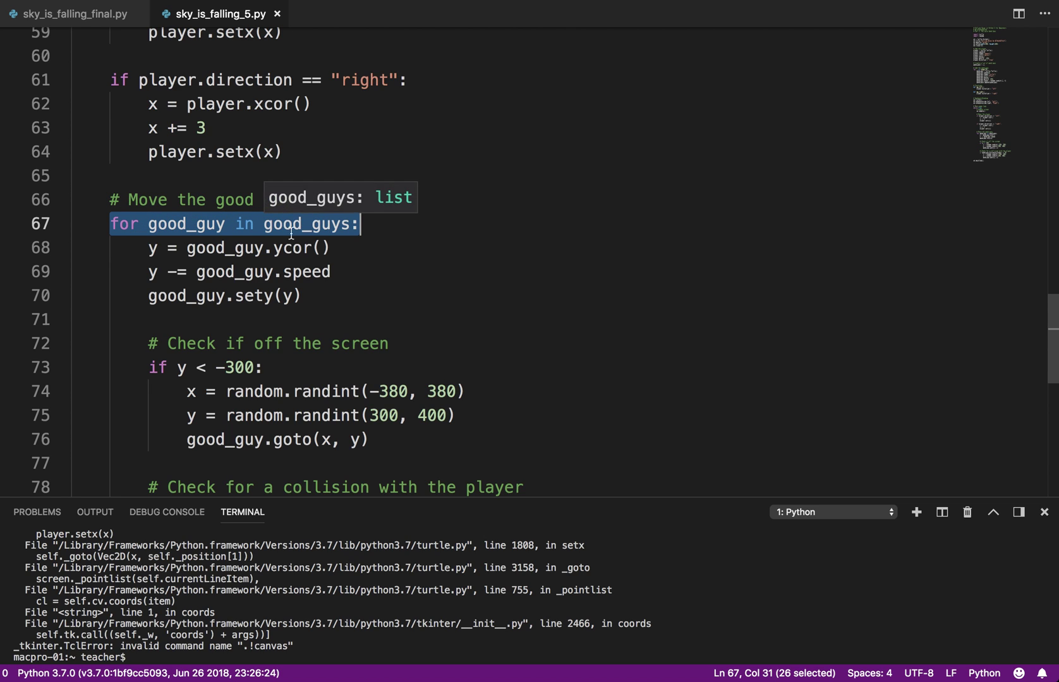
pyautogui.scroll(-4, 189, 252)
pyautogui.scroll(-5, 189, 252)
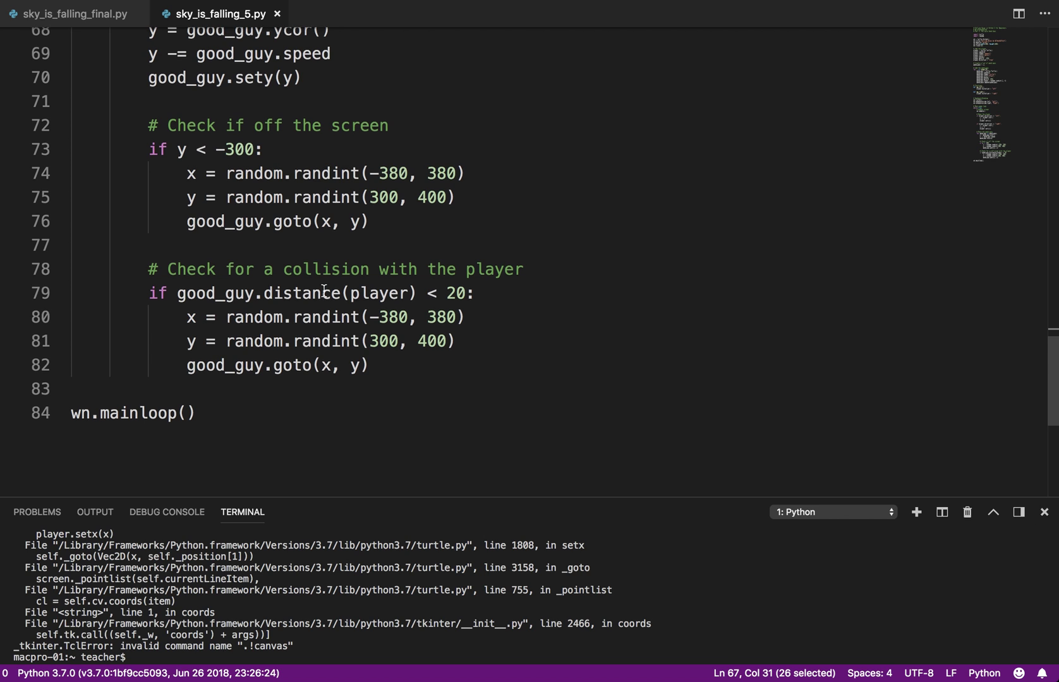
pyautogui.scroll(10, 321, 291)
pyautogui.scroll(13, 419, 261)
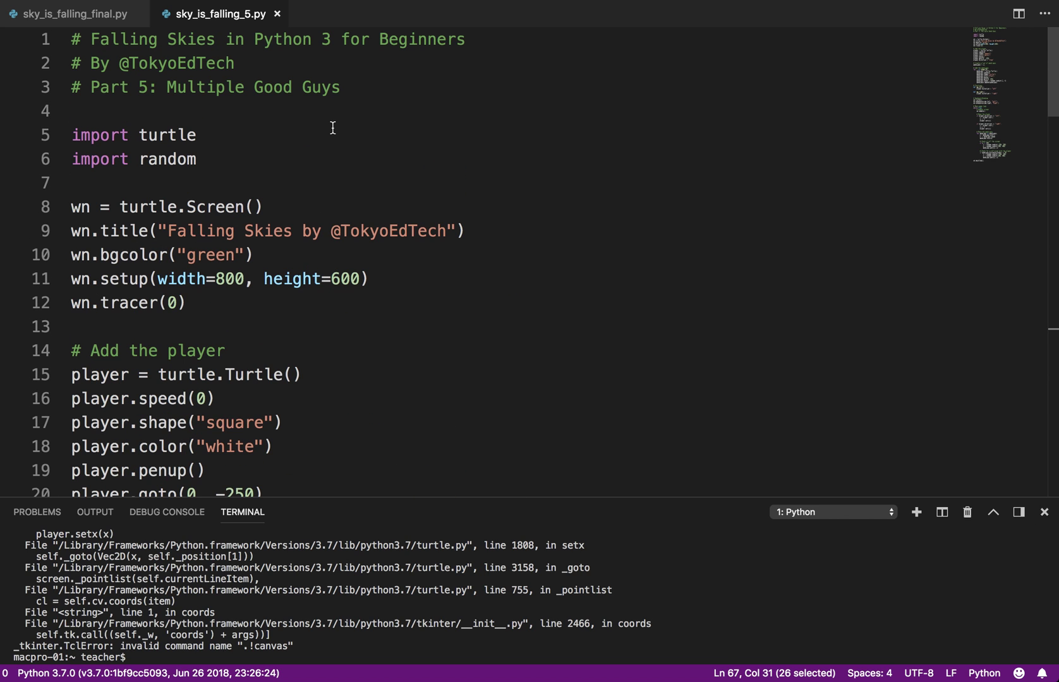